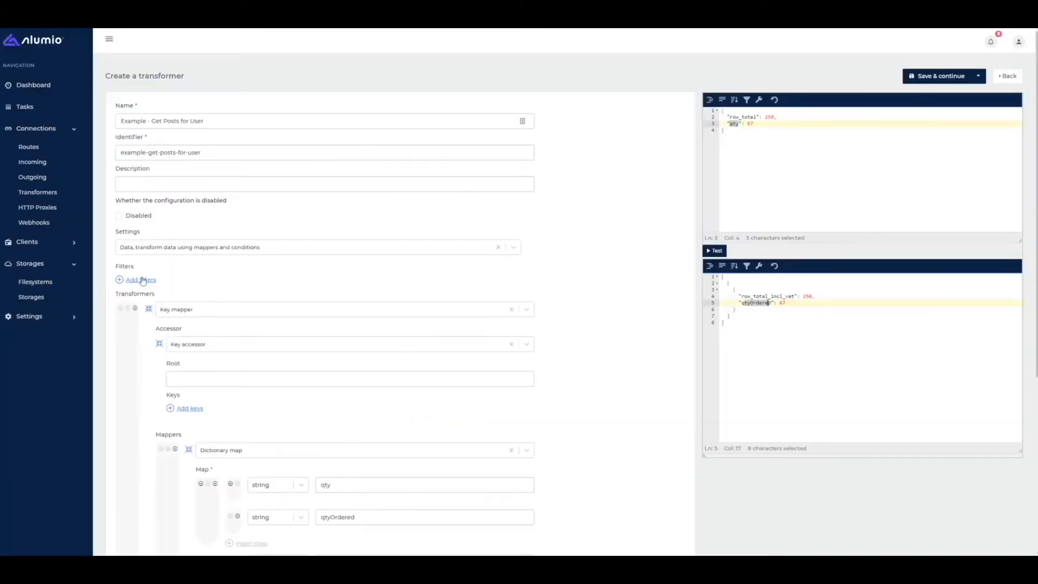
# - Delete the Key mapper, paste a sample user JSON as test input, and enlarge the editor panels
pyautogui.click(134, 308)
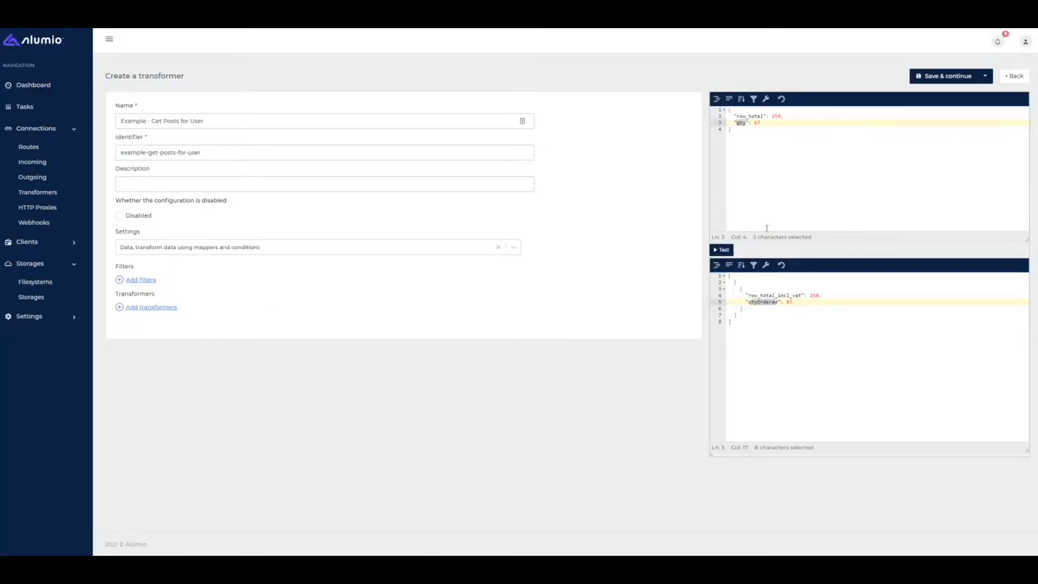
pyautogui.moveTo(767, 226); pyautogui.dragTo(696, 80)
pyautogui.hotkey('ctrl', 'v')
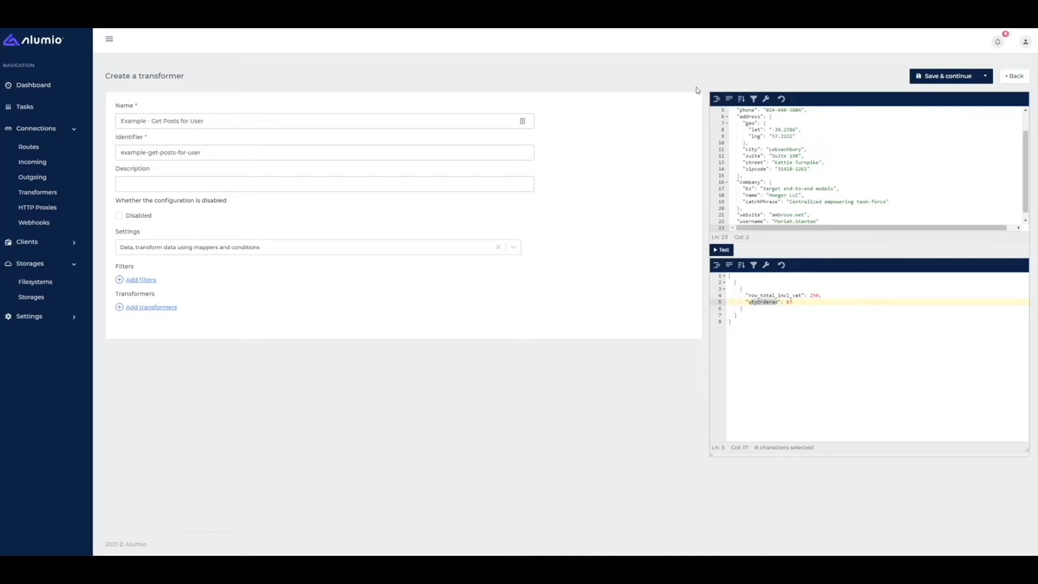
pyautogui.moveTo(712, 453); pyautogui.dragTo(643, 490)
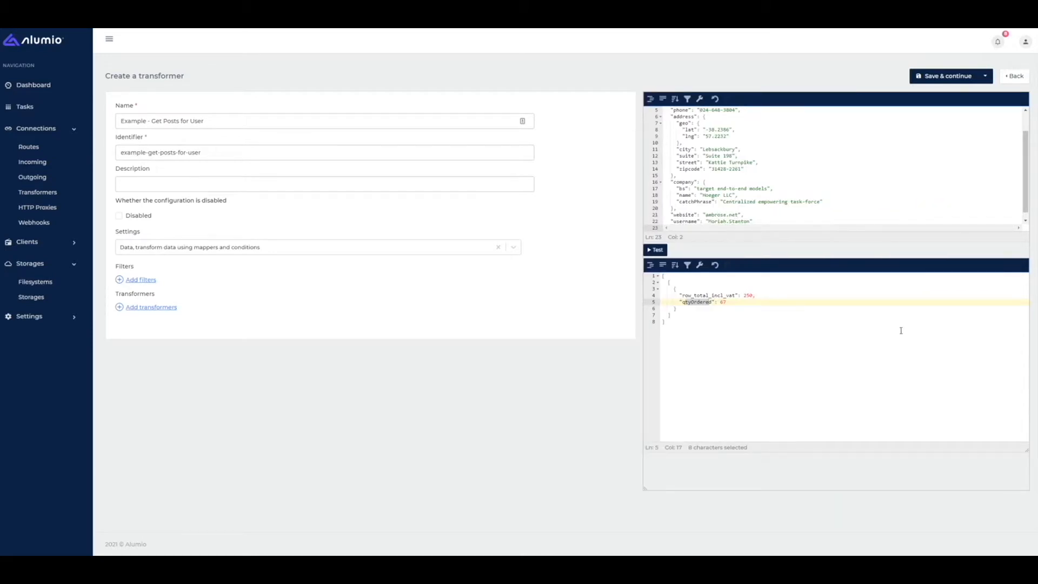
pyautogui.click(924, 200)
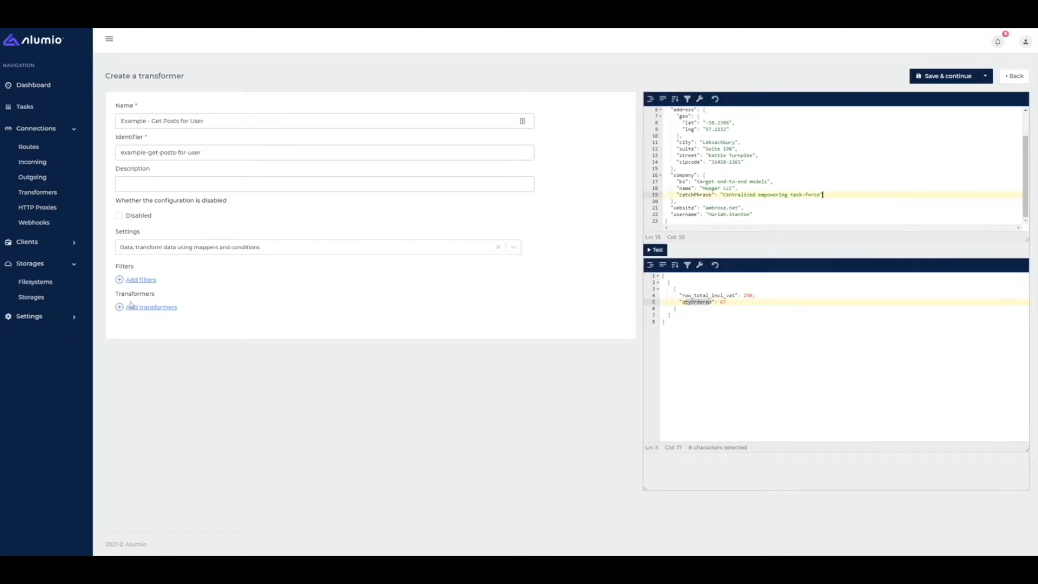
# - Add a new HTTP Transformer step
pyautogui.click(154, 307)
pyautogui.click(178, 307)
pyautogui.write('http')
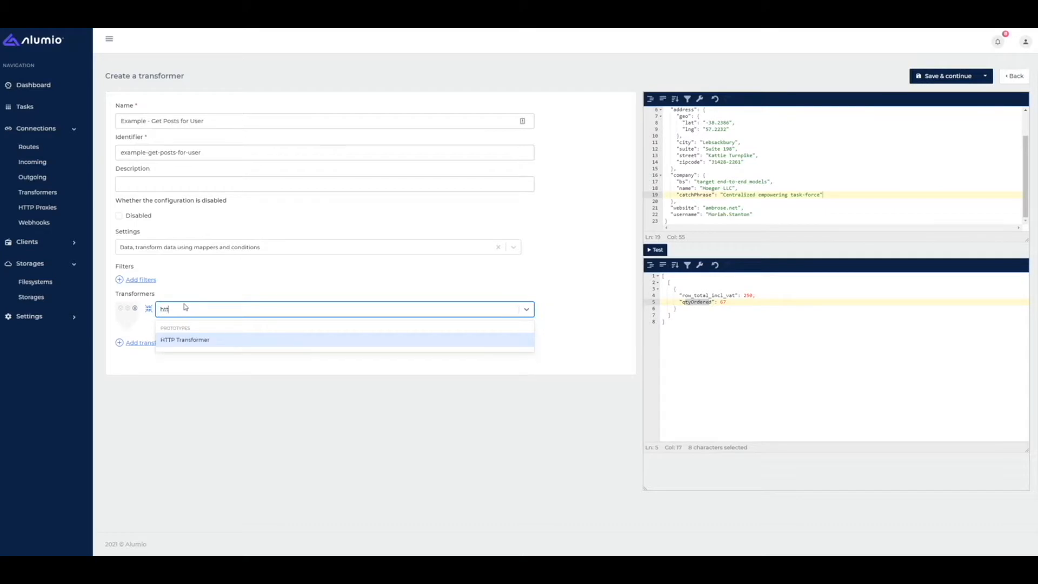
pyautogui.press('Return')
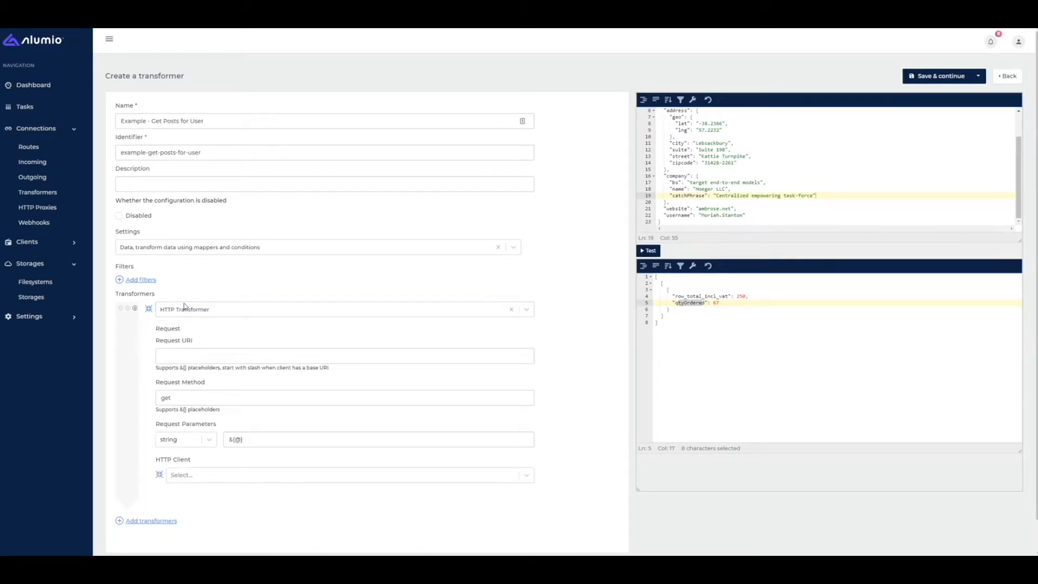
pyautogui.click(161, 308)
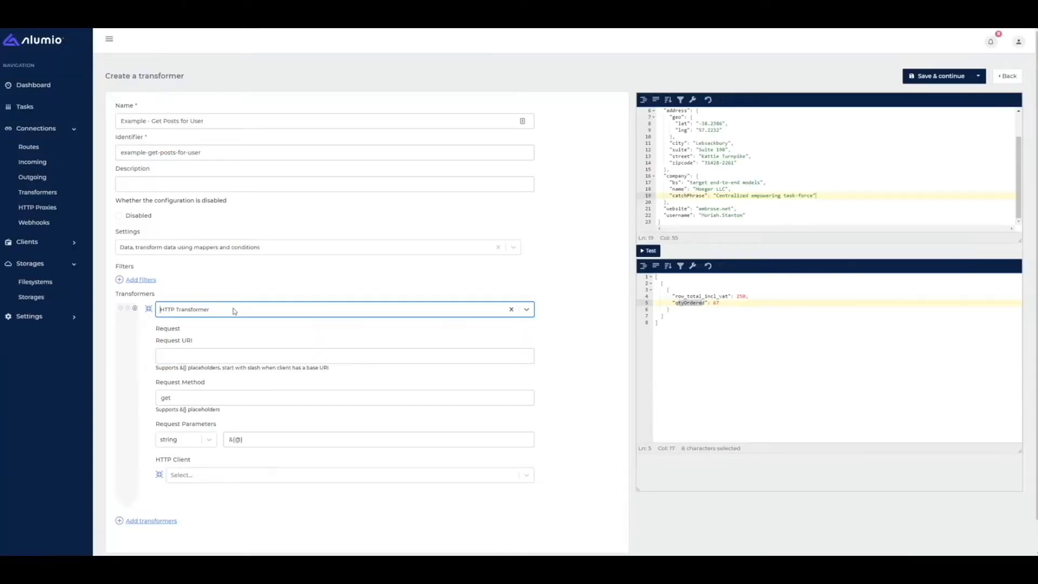
pyautogui.click(224, 356)
pyautogui.write('https://jsonplaceholder.typicode.com/posts?userId=8')
pyautogui.doubleClick(311, 356)
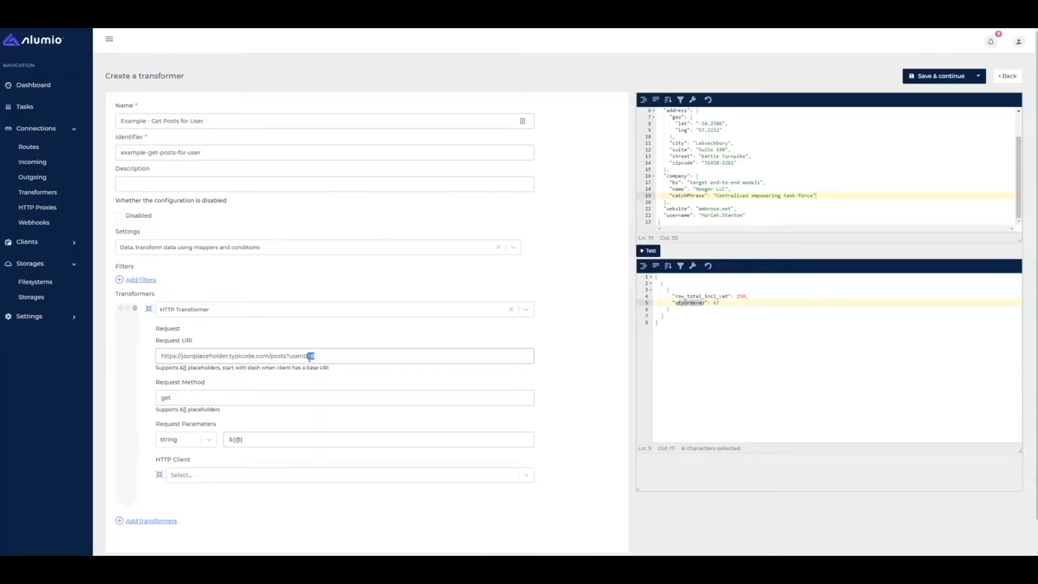
pyautogui.click(196, 474)
pyautogui.click(155, 393)
# - Set request parameters to object, choose the Default HTTP client, and test the transformer
pyautogui.click(187, 432)
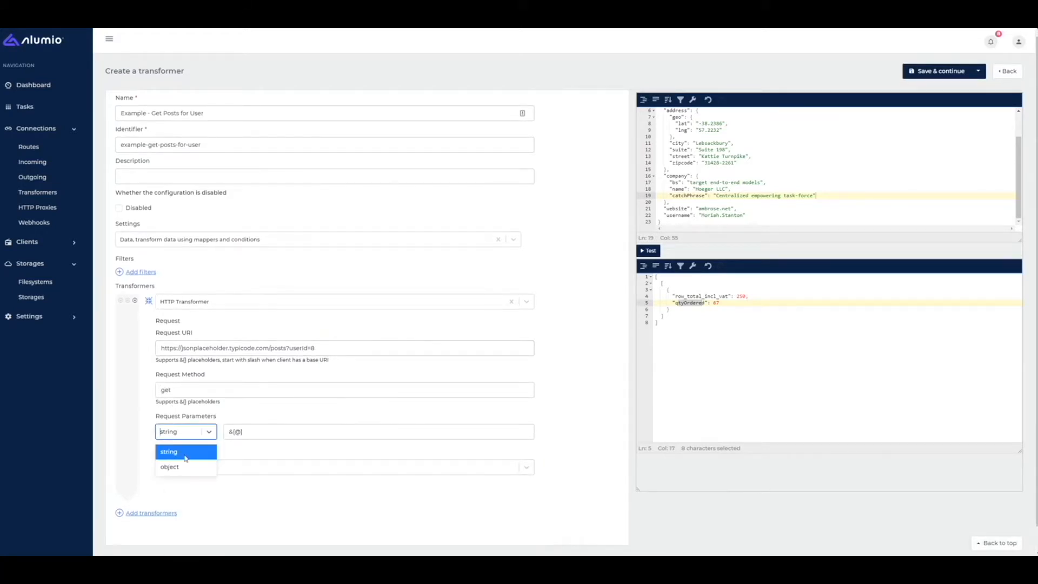
pyautogui.click(178, 466)
pyautogui.scroll(-2, 235, 439)
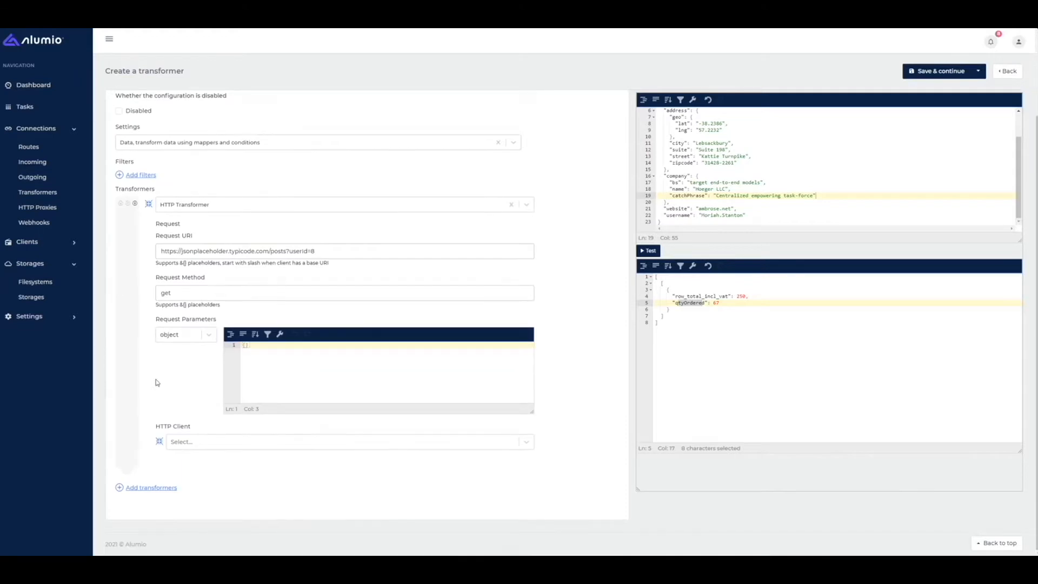
pyautogui.click(183, 443)
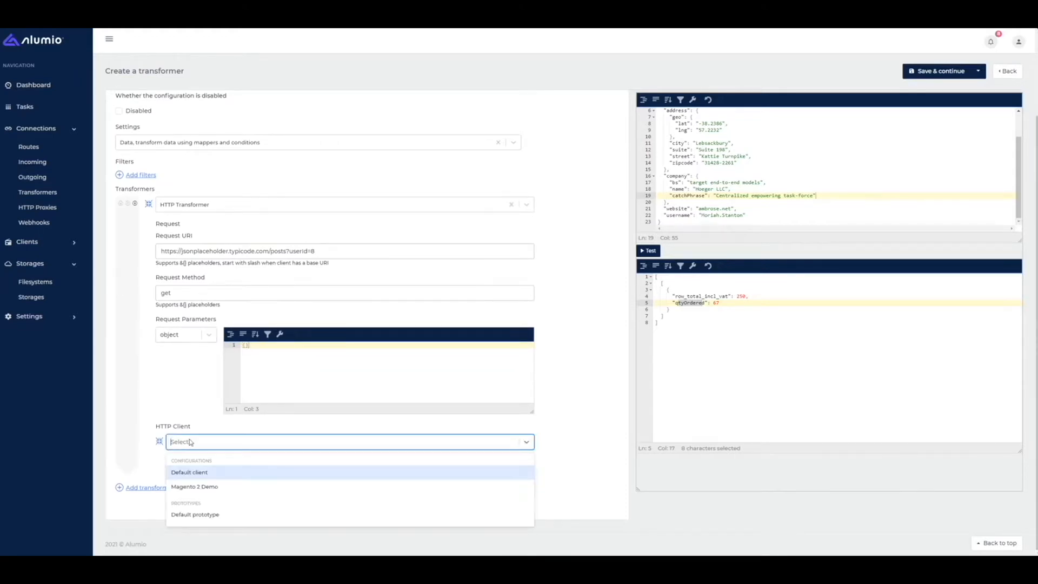
pyautogui.click(187, 473)
pyautogui.click(723, 216)
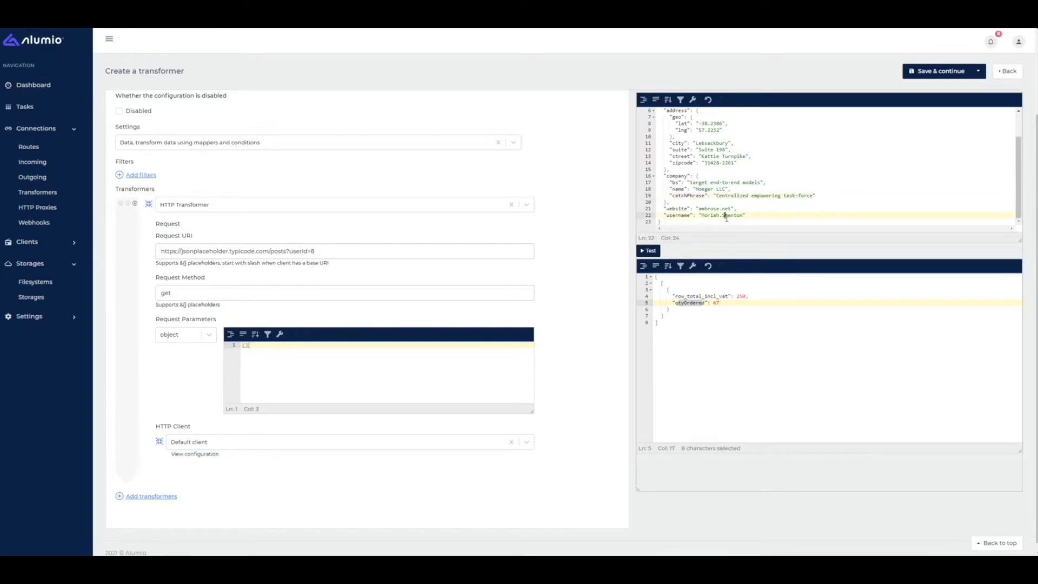
pyautogui.click(650, 251)
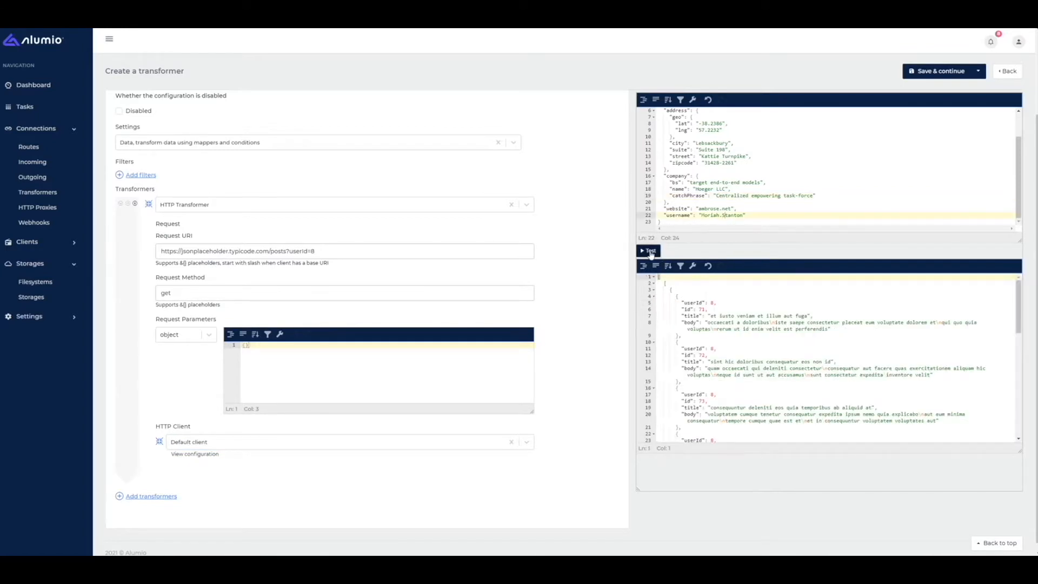
pyautogui.scroll(2, 697, 207)
pyautogui.moveTo(675, 296); pyautogui.dragTo(684, 334)
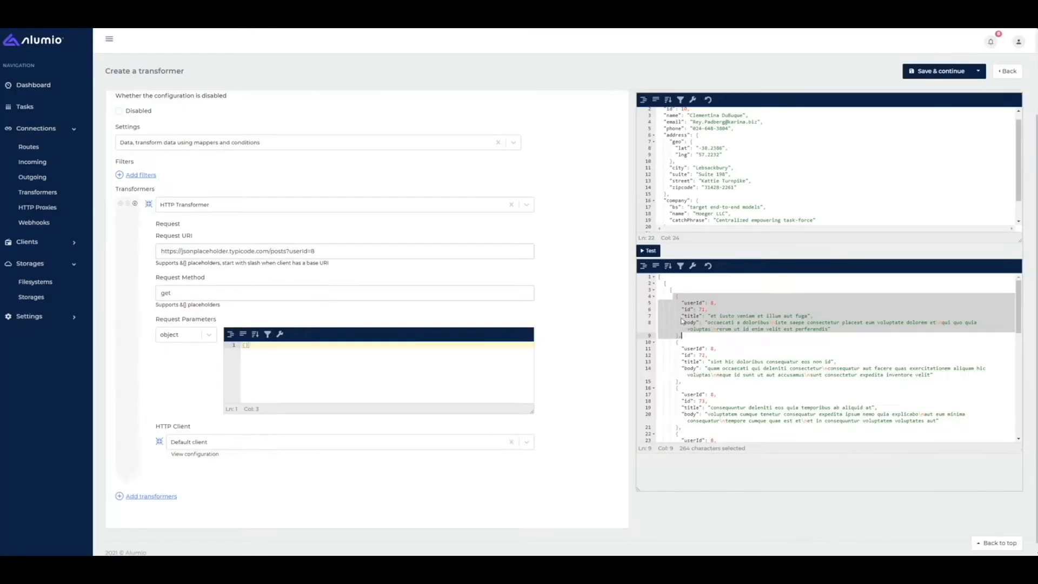
pyautogui.moveTo(684, 323); pyautogui.dragTo(703, 403)
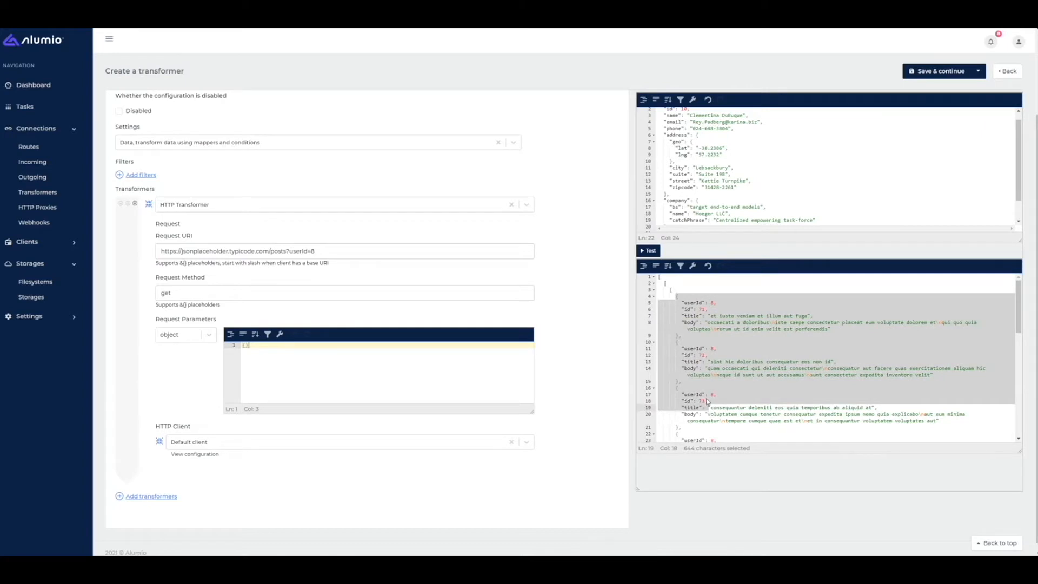
pyautogui.scroll(-3, 689, 374)
pyautogui.scroll(-5, 687, 369)
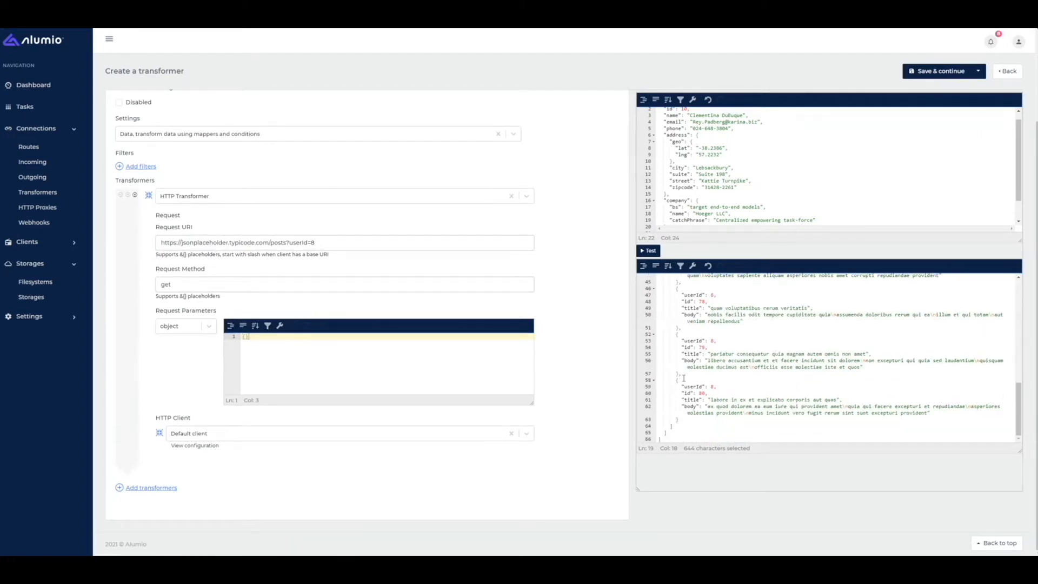
pyautogui.click(731, 196)
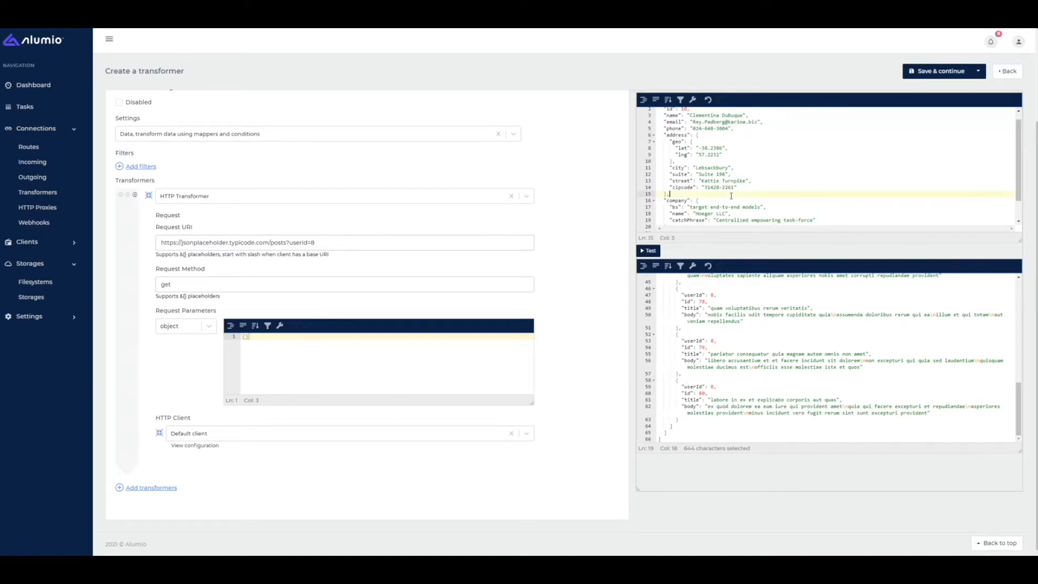
pyautogui.scroll(1, 703, 194)
pyautogui.moveTo(661, 115); pyautogui.dragTo(671, 170)
pyautogui.scroll(4, 692, 312)
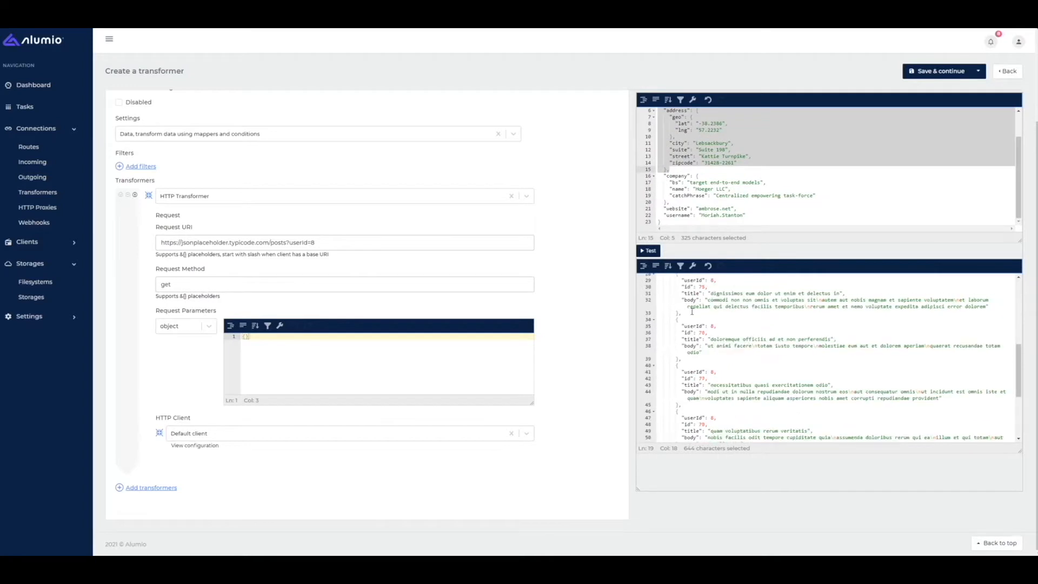
pyautogui.scroll(2, 692, 312)
pyautogui.scroll(3, 641, 303)
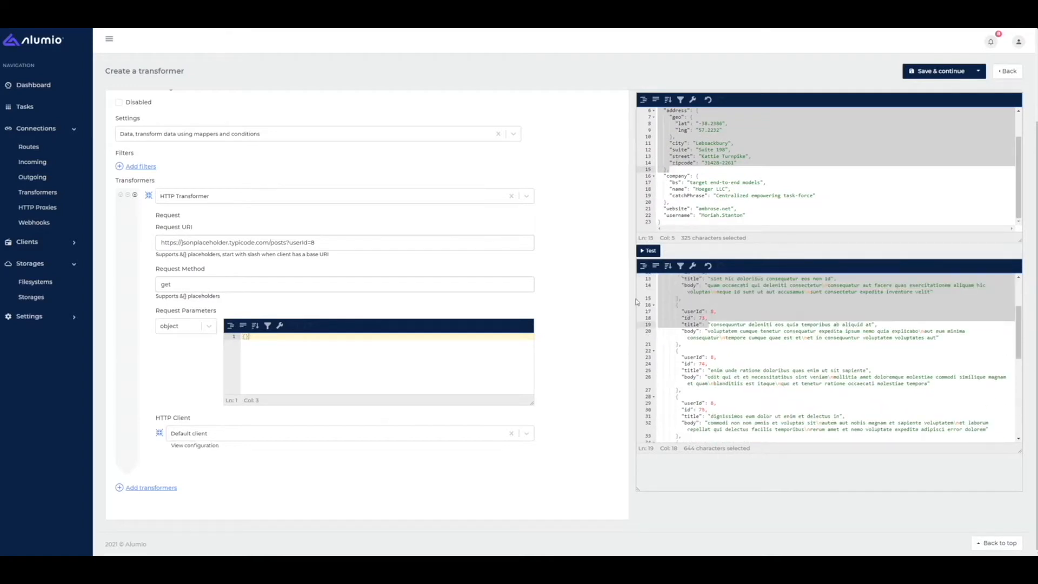
pyautogui.scroll(1, 693, 321)
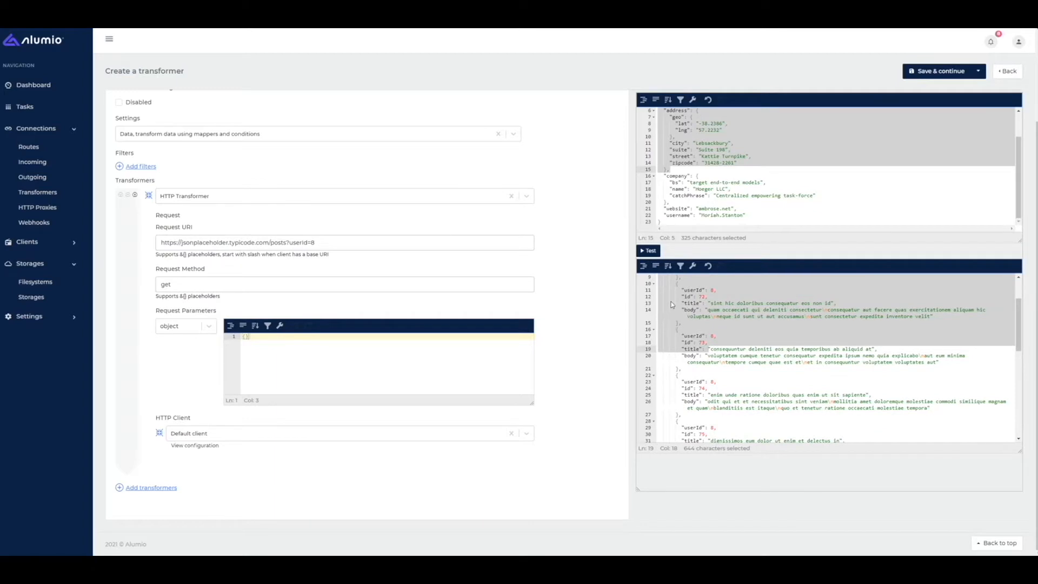
pyautogui.click(712, 177)
pyautogui.moveTo(703, 202); pyautogui.dragTo(679, 137)
pyautogui.moveTo(706, 336); pyautogui.dragTo(679, 283)
pyautogui.moveTo(670, 202); pyautogui.dragTo(671, 169)
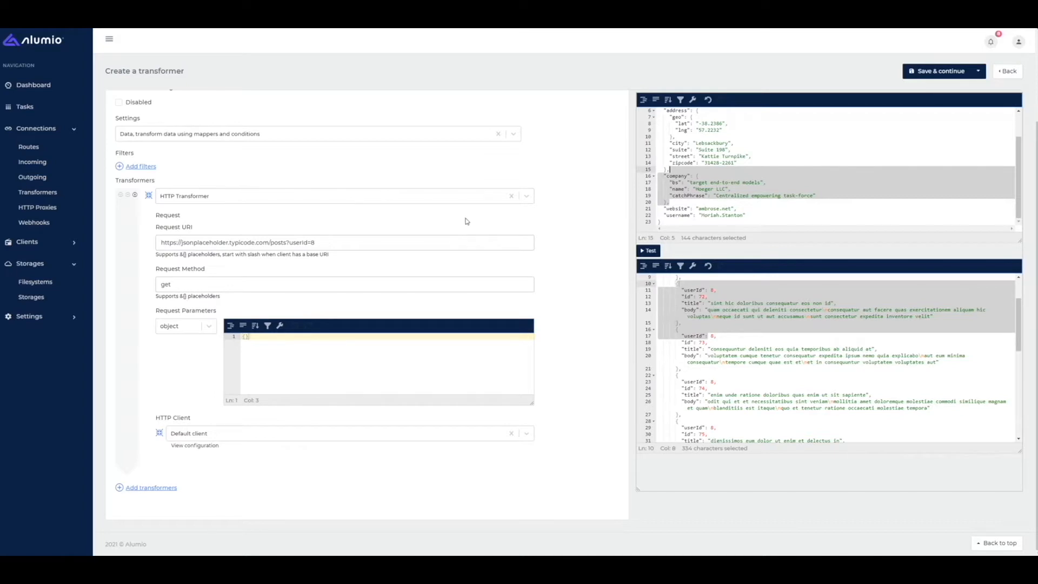
# - Replace the HTTP Transformer with a Merger Transformer
pyautogui.click(511, 196)
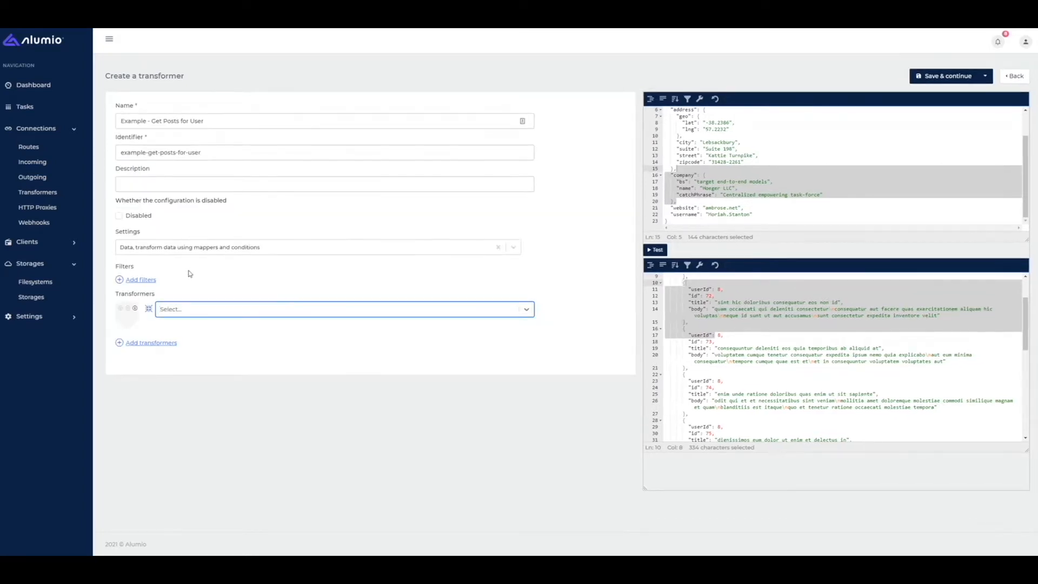
pyautogui.write('merger')
pyautogui.press('Return')
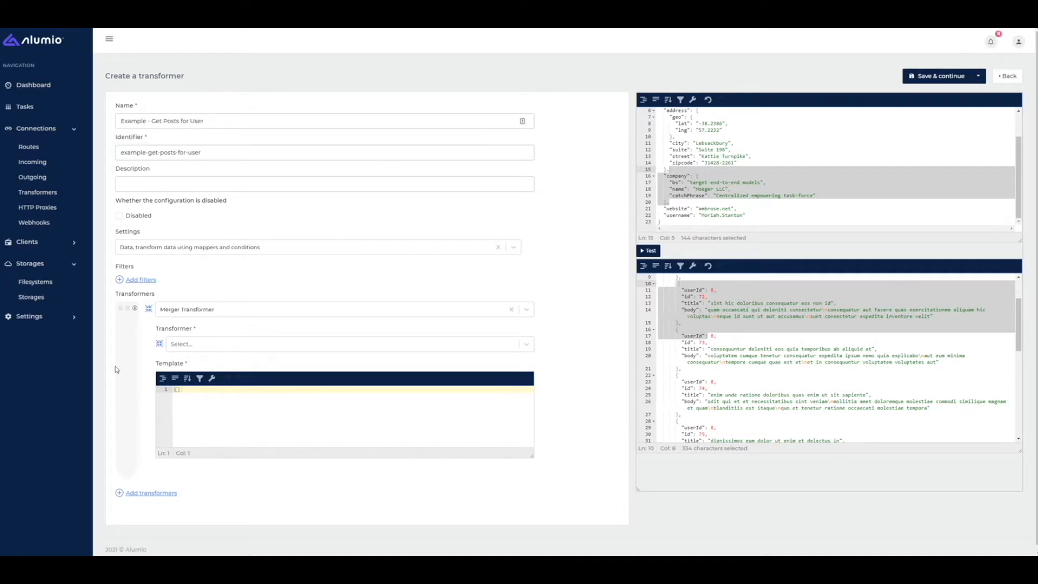
# - Choose HTTP Transformer as the merger's inner transformer and select the empty template
pyautogui.click(183, 344)
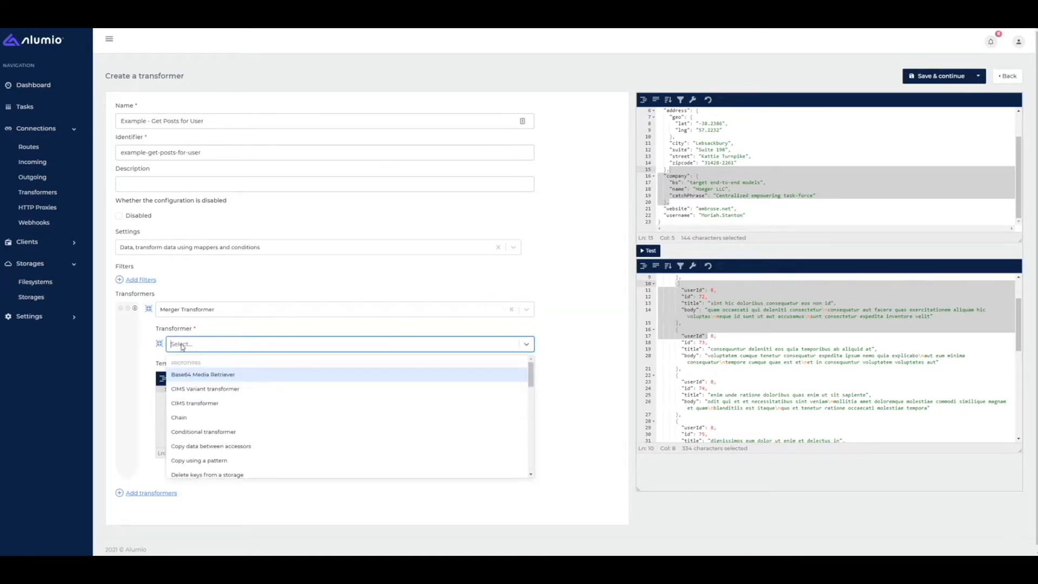
pyautogui.scroll(-5, 211, 403)
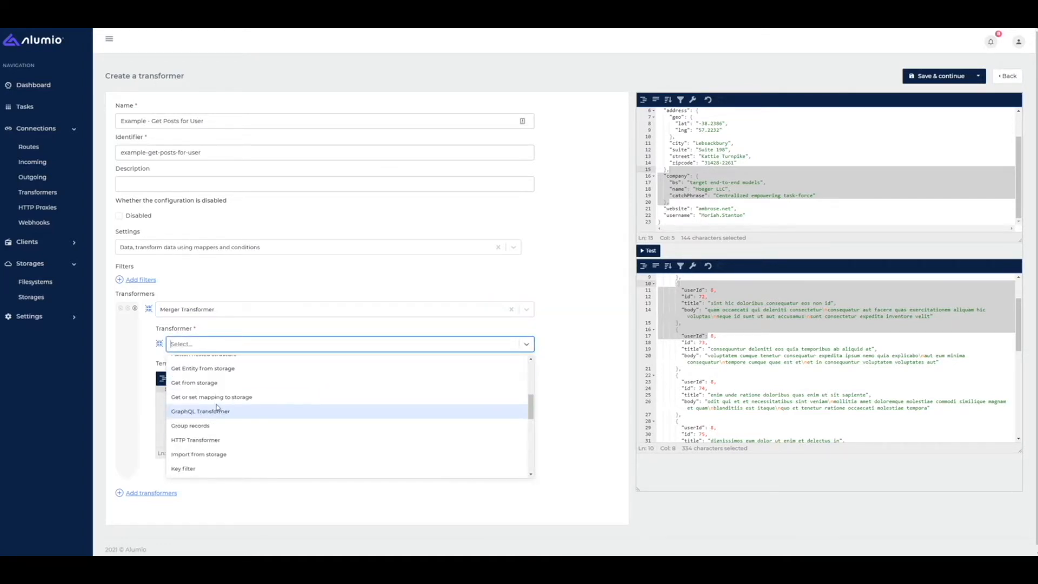
pyautogui.write('html')
pyautogui.press('BackSpace')
pyautogui.press('BackSpace')
pyautogui.write('t')
pyautogui.press('Return')
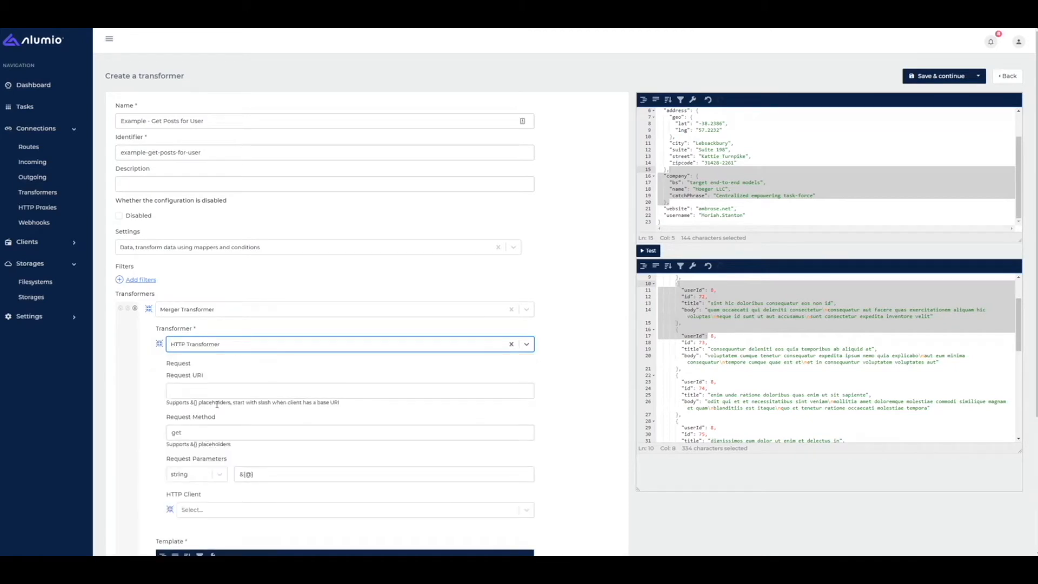
pyautogui.scroll(-2, 244, 371)
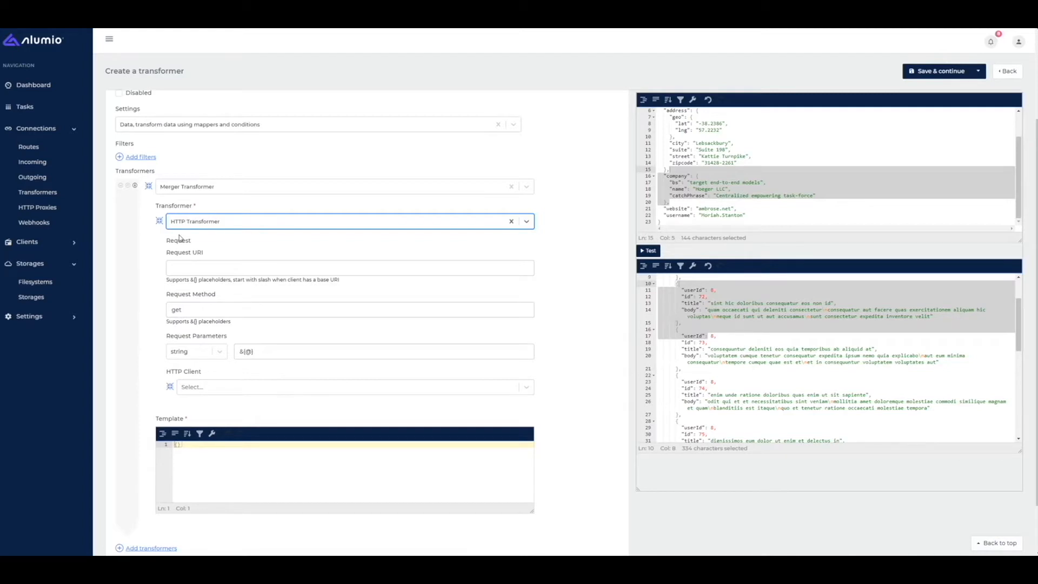
pyautogui.moveTo(227, 450); pyautogui.dragTo(169, 444)
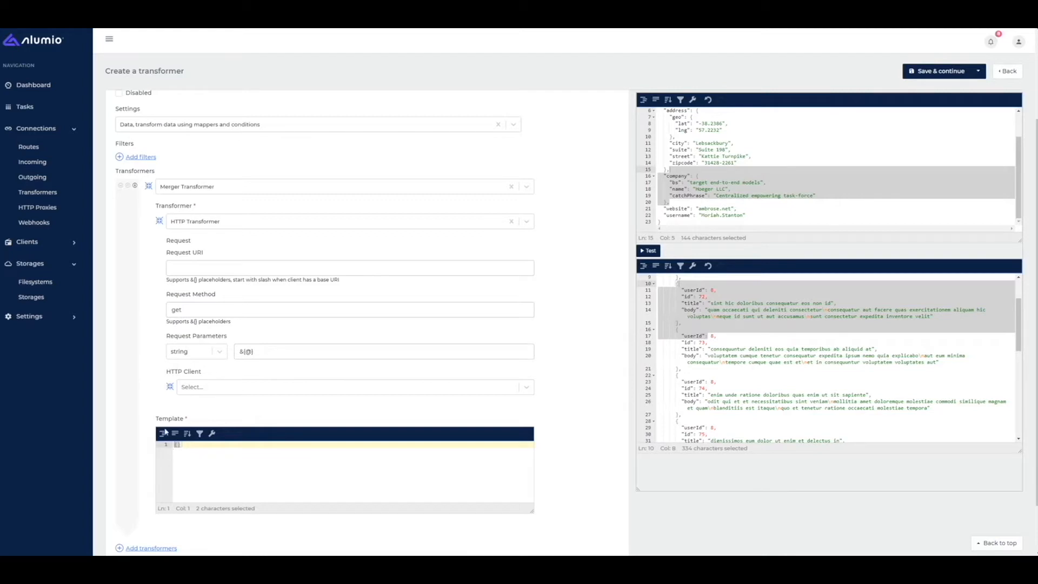
# - Fill in the jsonplaceholder posts URI, set parameters to object, and choose the Default client
pyautogui.click(188, 264)
pyautogui.click(207, 293)
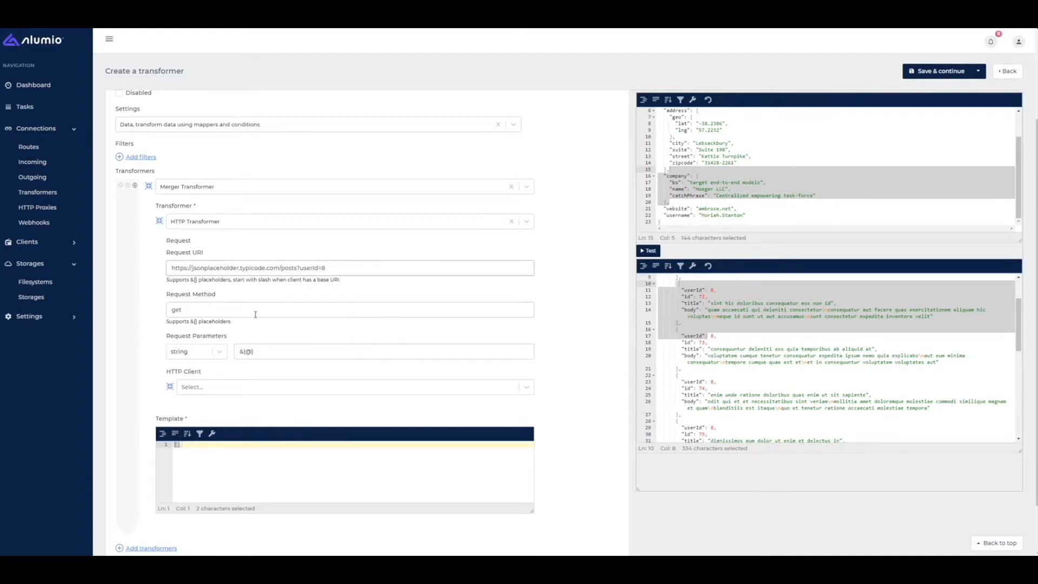
pyautogui.click(198, 353)
pyautogui.click(184, 368)
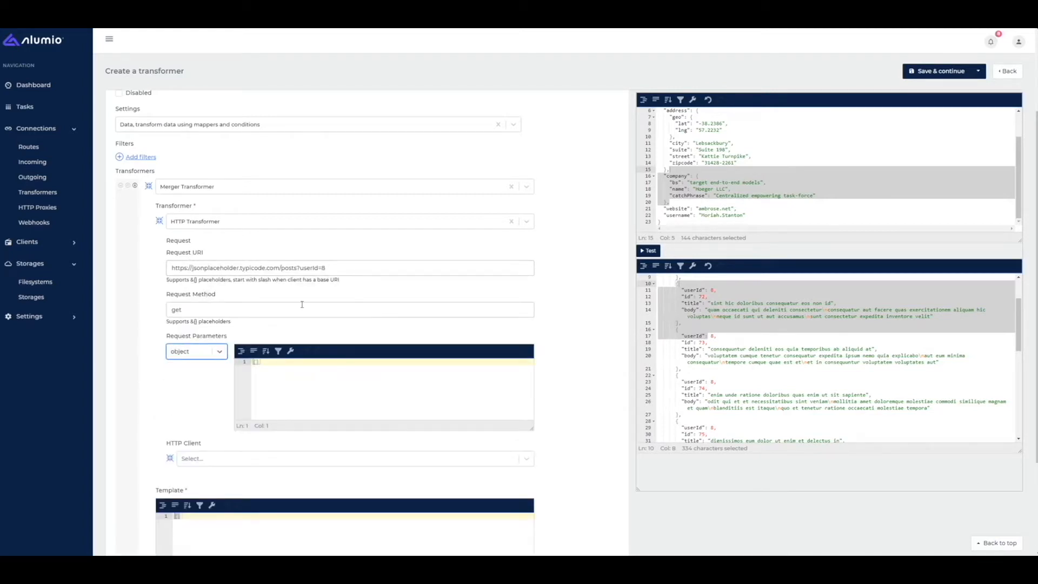
pyautogui.click(260, 388)
pyautogui.click(198, 460)
pyautogui.click(198, 489)
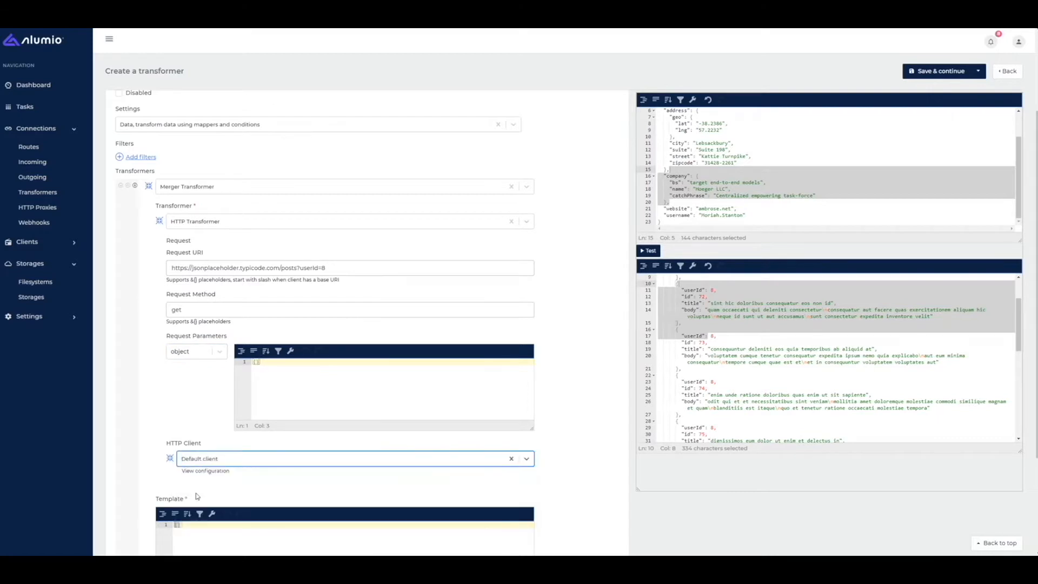
pyautogui.scroll(-3, 203, 473)
# - Write the template {"blog_posts": "&{}"} in the Template editor
pyautogui.click(204, 400)
pyautogui.press('Return')
pyautogui.write('"blog_post')
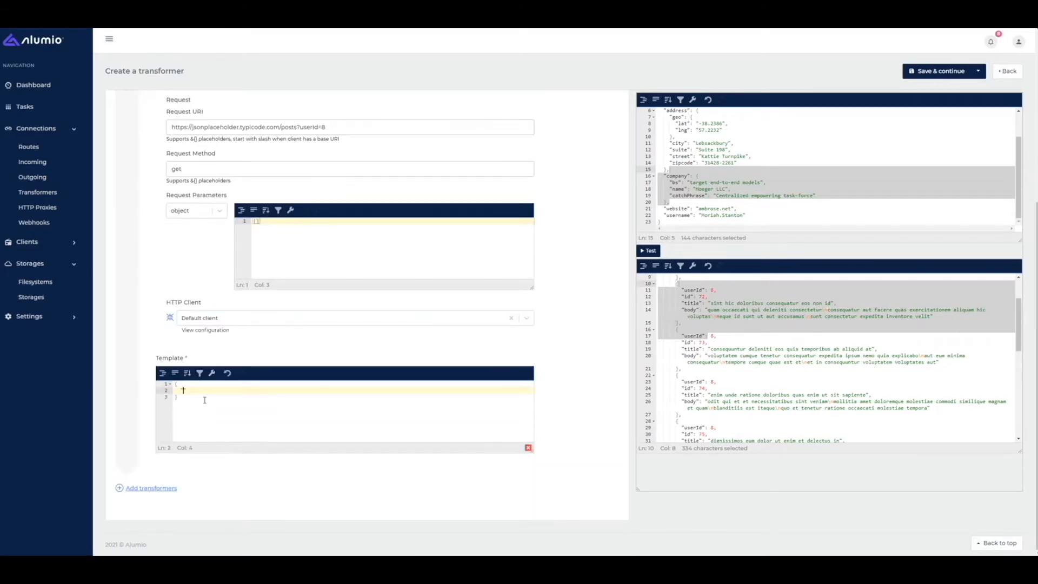
pyautogui.write('s": "&{}')
pyautogui.press('Left')
pyautogui.moveTo(231, 390); pyautogui.dragTo(233, 390)
# - Run the test and review the posts listed under blog_posts in the output
pyautogui.click(644, 252)
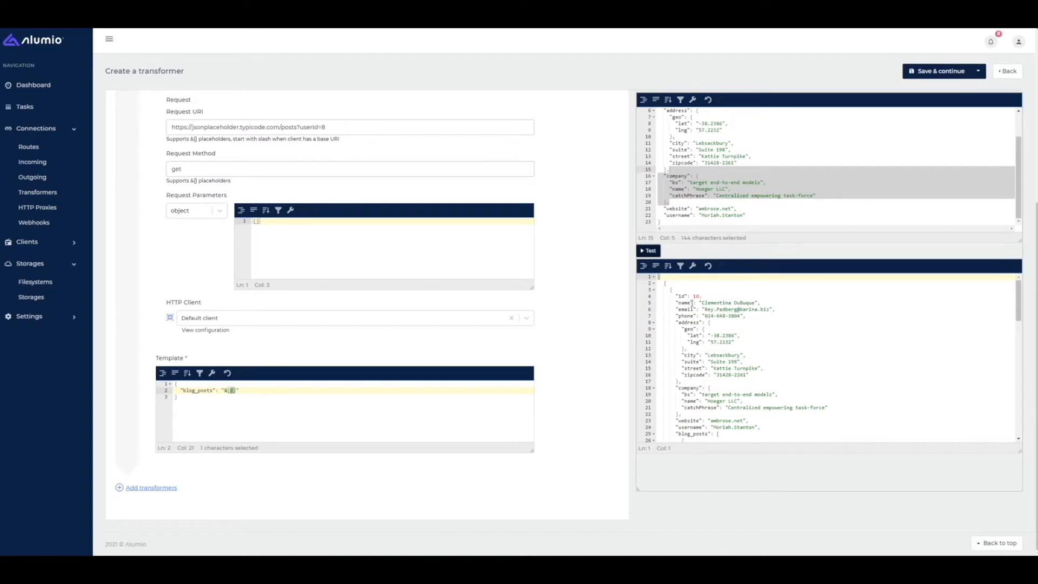
pyautogui.moveTo(668, 290); pyautogui.dragTo(703, 409)
pyautogui.scroll(-1, 700, 397)
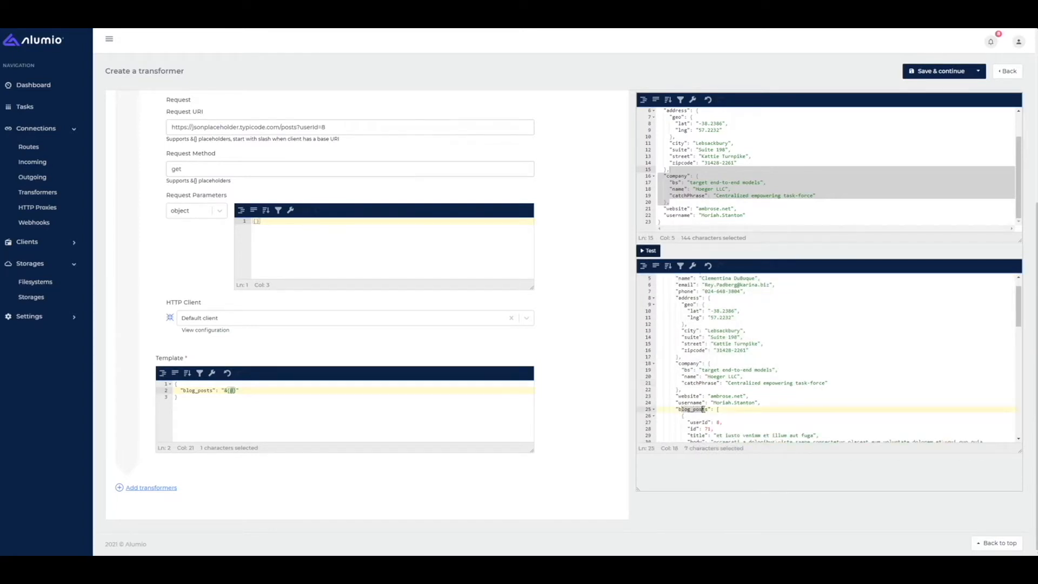
pyautogui.scroll(-2, 703, 410)
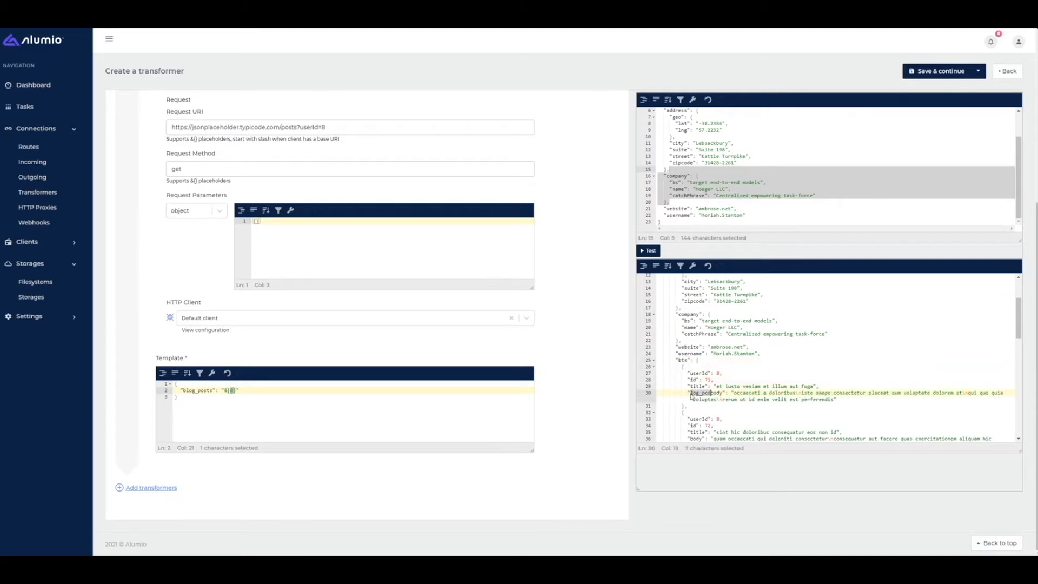
pyautogui.moveTo(682, 367); pyautogui.dragTo(687, 406)
pyautogui.scroll(-6, 693, 366)
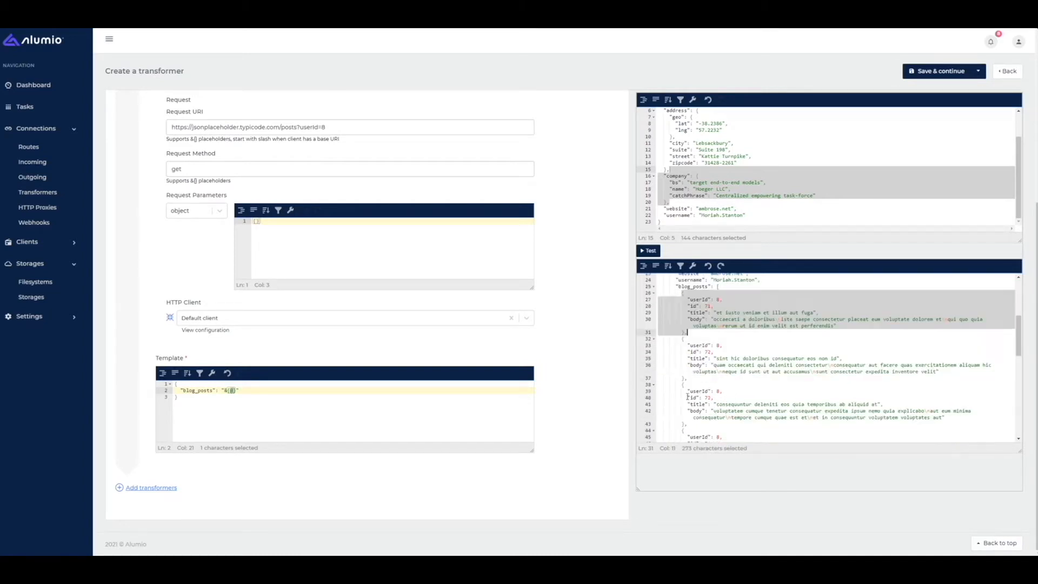
pyautogui.scroll(-3, 695, 367)
pyautogui.scroll(8, 698, 370)
# - Check the posts' userId 8, then select the hardcoded 8 in the request URI
pyautogui.moveTo(721, 363); pyautogui.dragTo(718, 363)
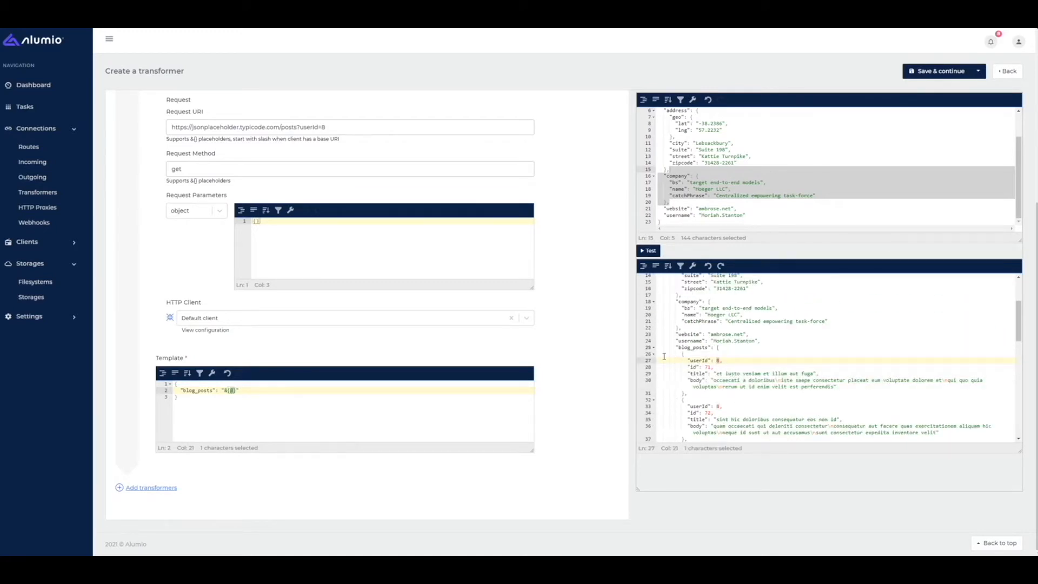
pyautogui.scroll(2, 792, 362)
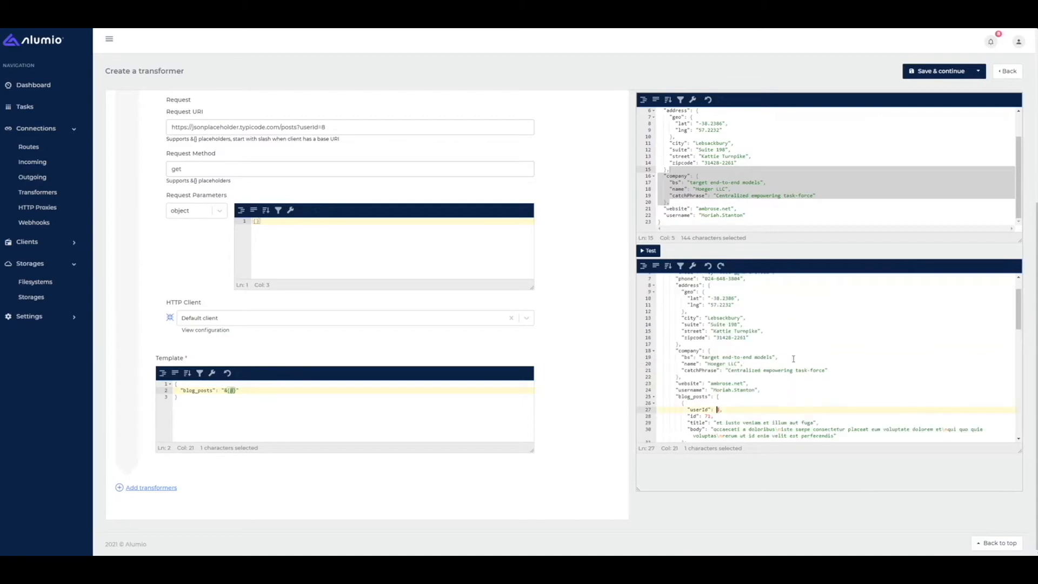
pyautogui.doubleClick(323, 128)
pyautogui.scroll(2, 743, 168)
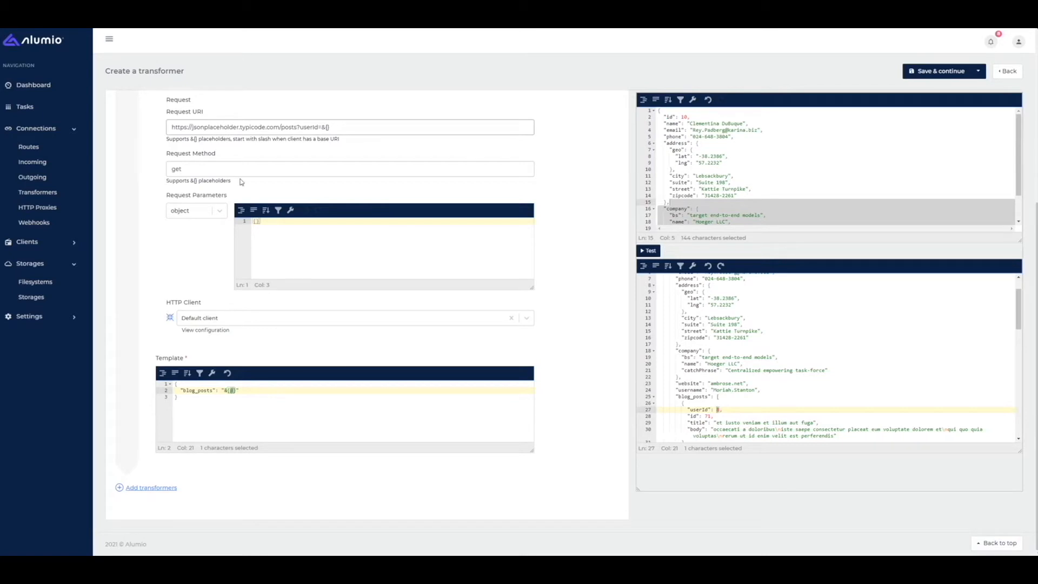
# - Make the URI placeholder &{id} and test, confirming posts for user 10
pyautogui.write('id')
pyautogui.click(650, 250)
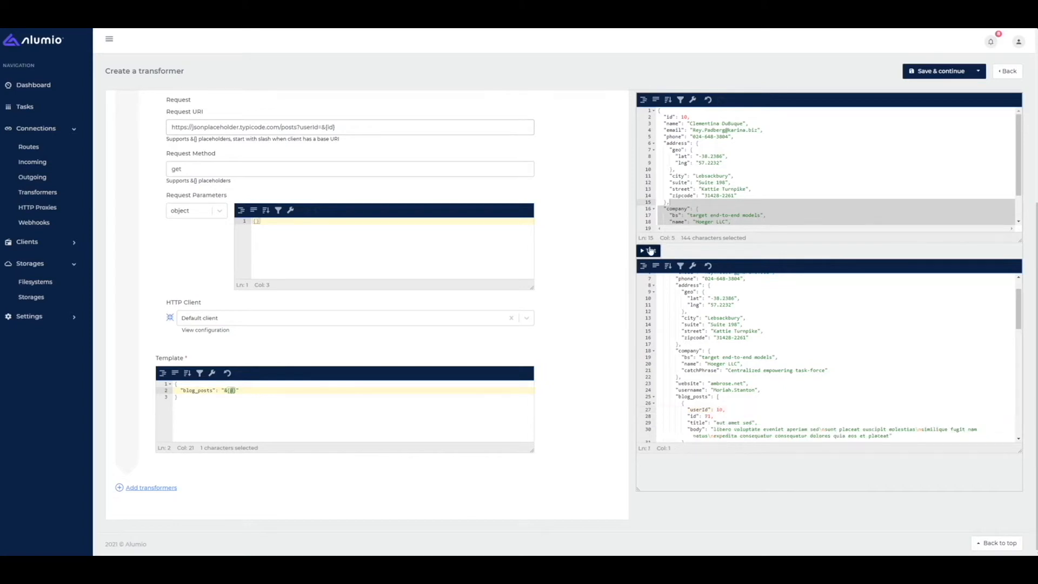
pyautogui.click(691, 402)
pyautogui.moveTo(712, 410); pyautogui.dragTo(726, 411)
# - Change the sample user's id to 2 and retest, confirming userId 2 posts
pyautogui.doubleClick(684, 117)
pyautogui.write('2')
pyautogui.click(648, 250)
pyautogui.moveTo(715, 410); pyautogui.dragTo(723, 410)
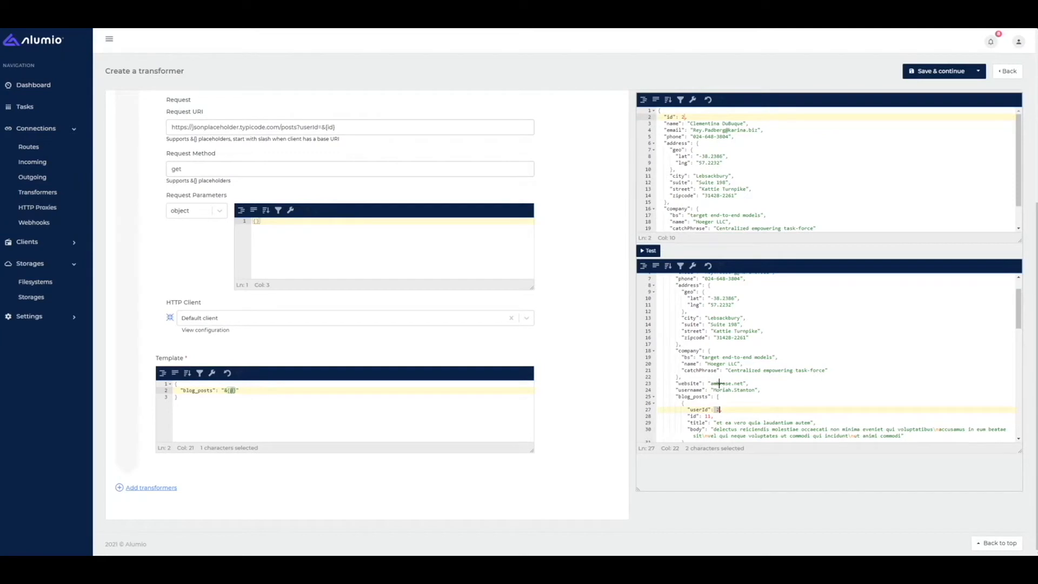
pyautogui.click(758, 157)
# - Delete the ?userId=&{id} query so the URI ends at posts
pyautogui.moveTo(295, 128); pyautogui.dragTo(334, 131)
pyautogui.click(320, 128)
pyautogui.moveTo(295, 126); pyautogui.dragTo(427, 123)
pyautogui.press('BackSpace')
# - Add "userId": "&{id}" to the request parameters, restore sample id 10, and retest
pyautogui.press('Return')
pyautogui.write('"userId": "&{id}')
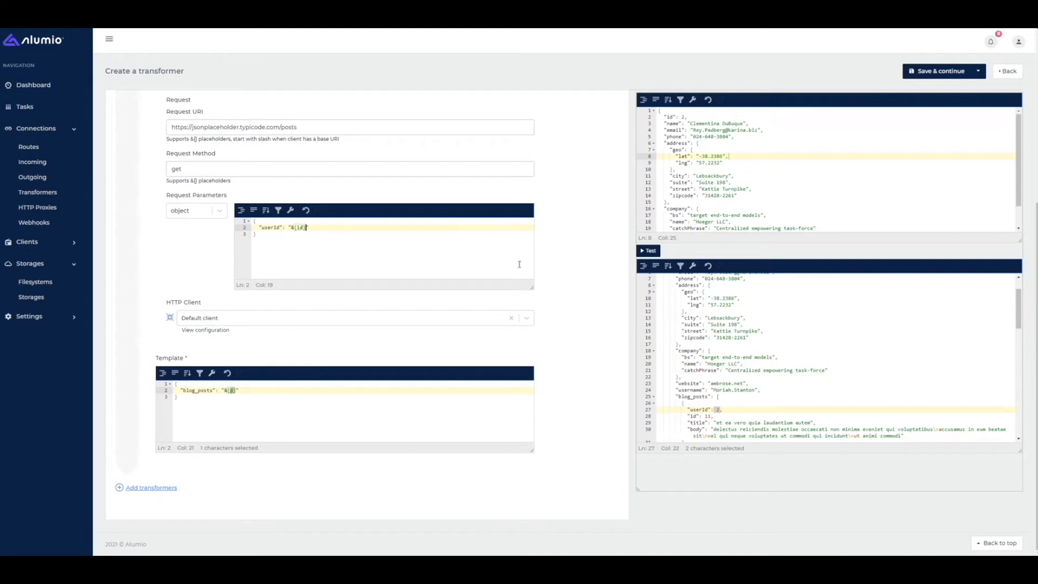
pyautogui.click(708, 99)
pyautogui.click(649, 251)
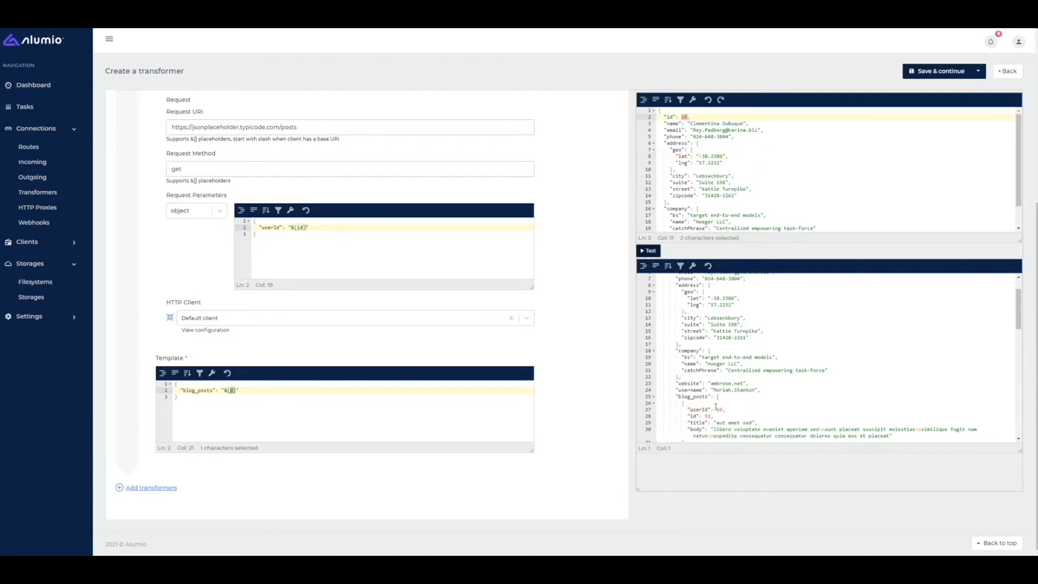
pyautogui.scroll(5, 541, 319)
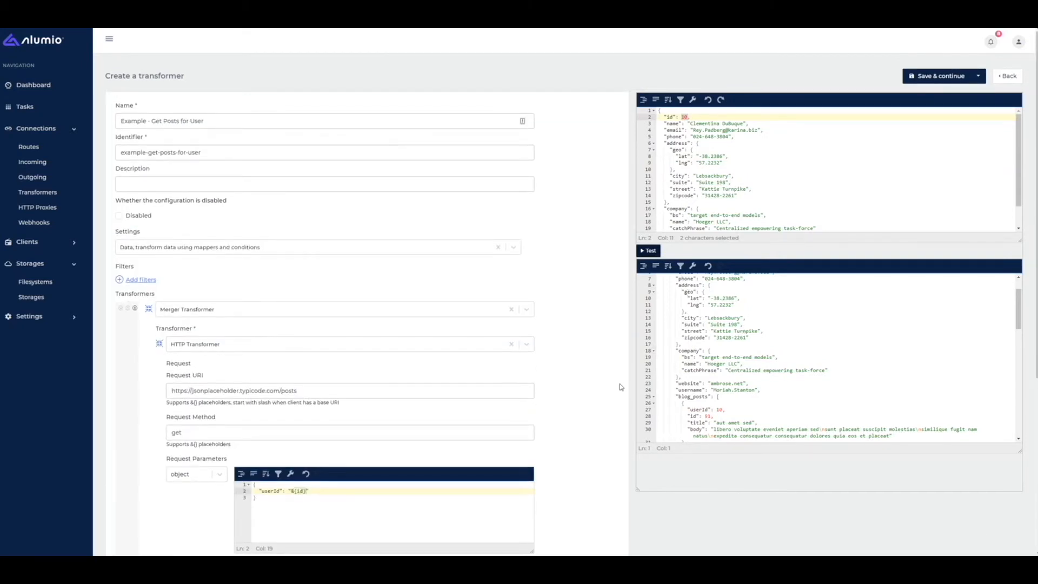
pyautogui.scroll(-4, 621, 387)
pyautogui.scroll(-2, 452, 275)
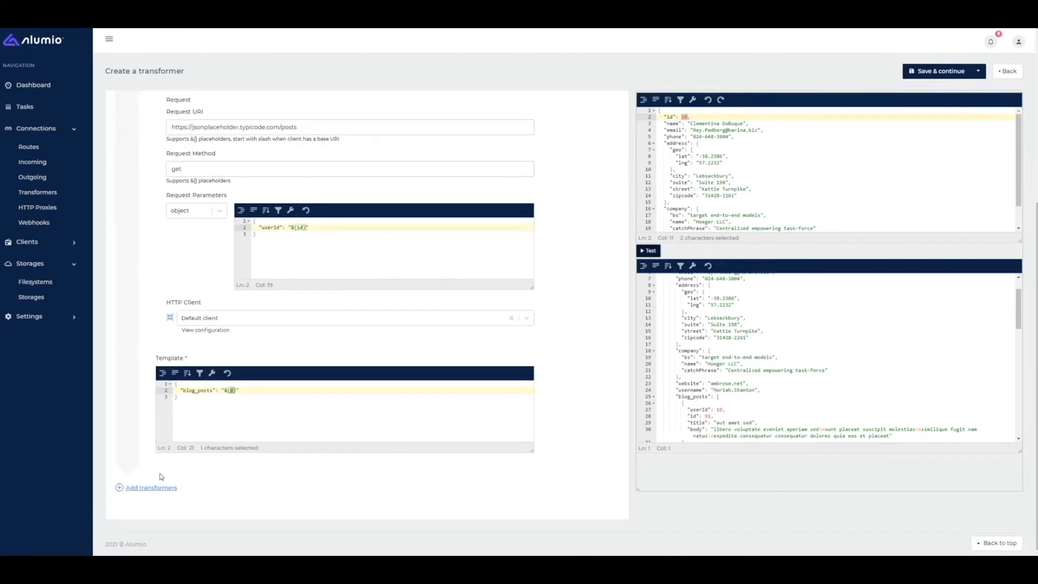
# - Add a List mapper transformer using the Key accessor
pyautogui.click(131, 488)
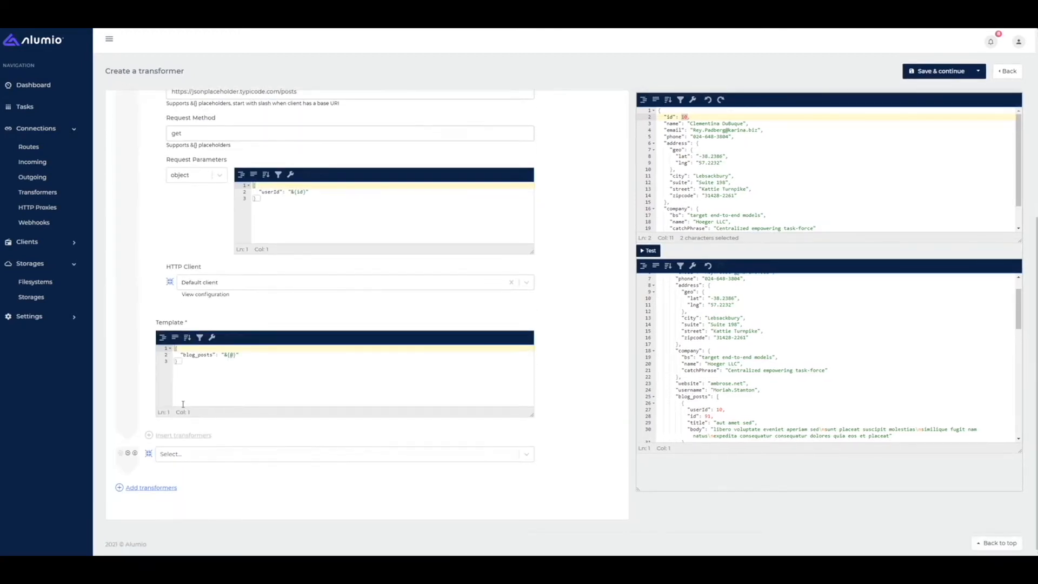
pyautogui.click(189, 455)
pyautogui.write('list')
pyautogui.press('Return')
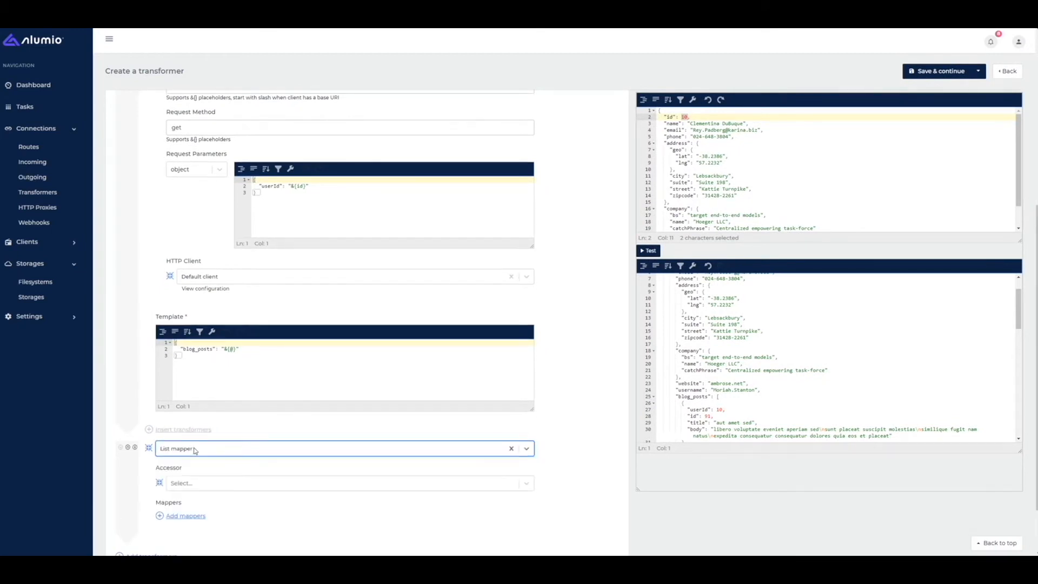
pyautogui.click(198, 481)
pyautogui.press('Down')
pyautogui.press('Return')
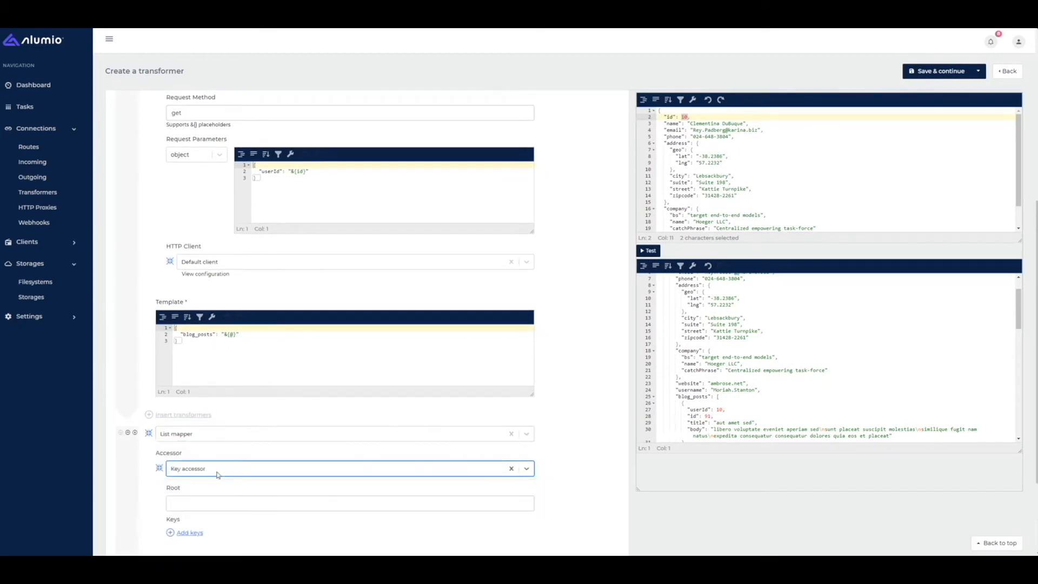
pyautogui.scroll(-2, 211, 459)
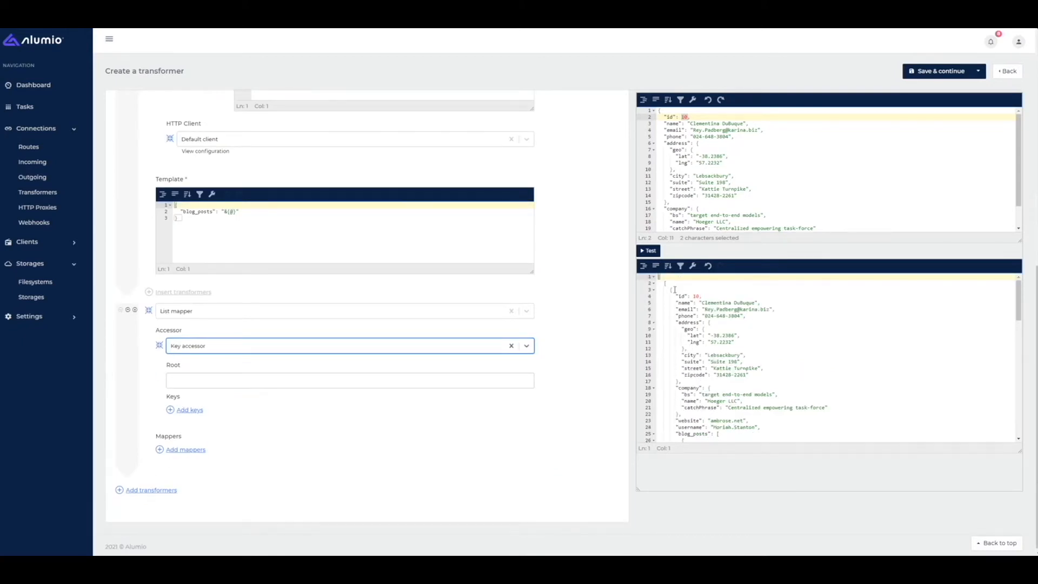
# - Add a List: Intersect keys mapper to the List mapper
pyautogui.click(185, 449)
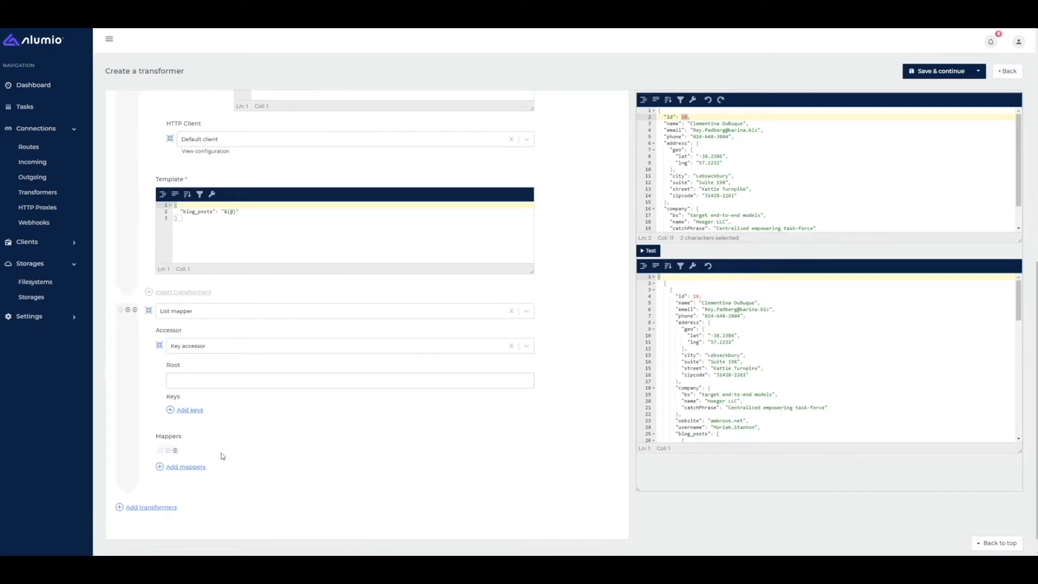
pyautogui.click(220, 453)
pyautogui.write('Inter')
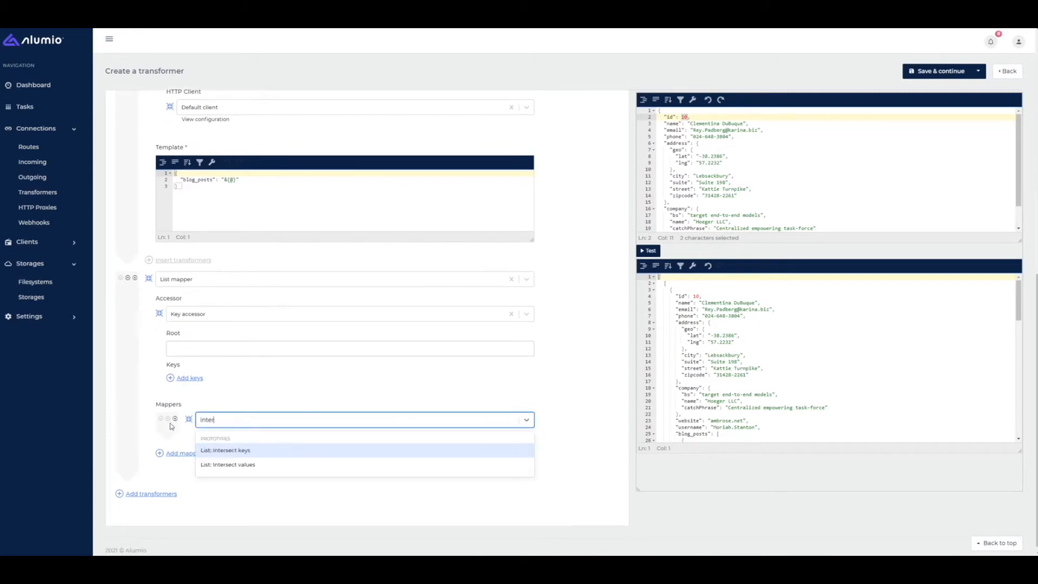
pyautogui.press('Return')
pyautogui.click(232, 465)
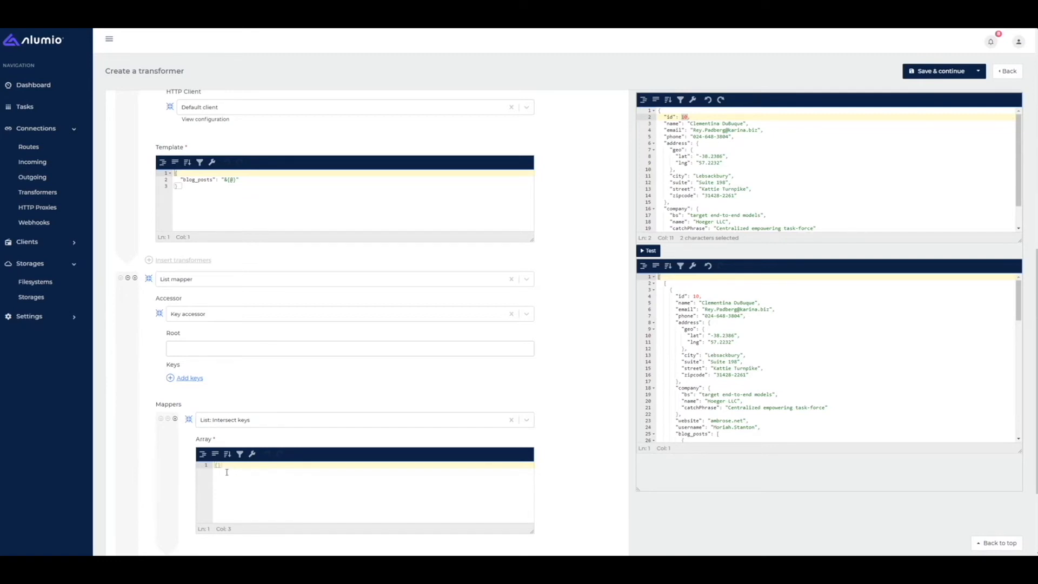
# - Enter id, name, email and blog_posts as true in the Intersect keys array
pyautogui.press('Return')
pyautogui.write('"id": true,')
pyautogui.press('Return')
pyautogui.write('"email": true,')
pyautogui.press('Return')
pyautogui.write('"blog_')
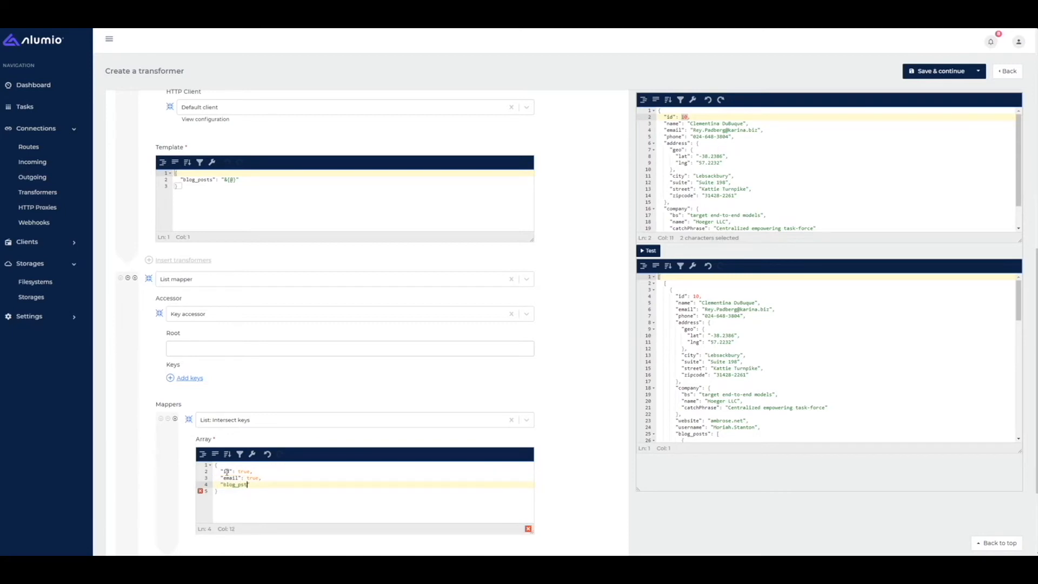
pyautogui.write('posts": true')
pyautogui.press('Up')
pyautogui.press('Up')
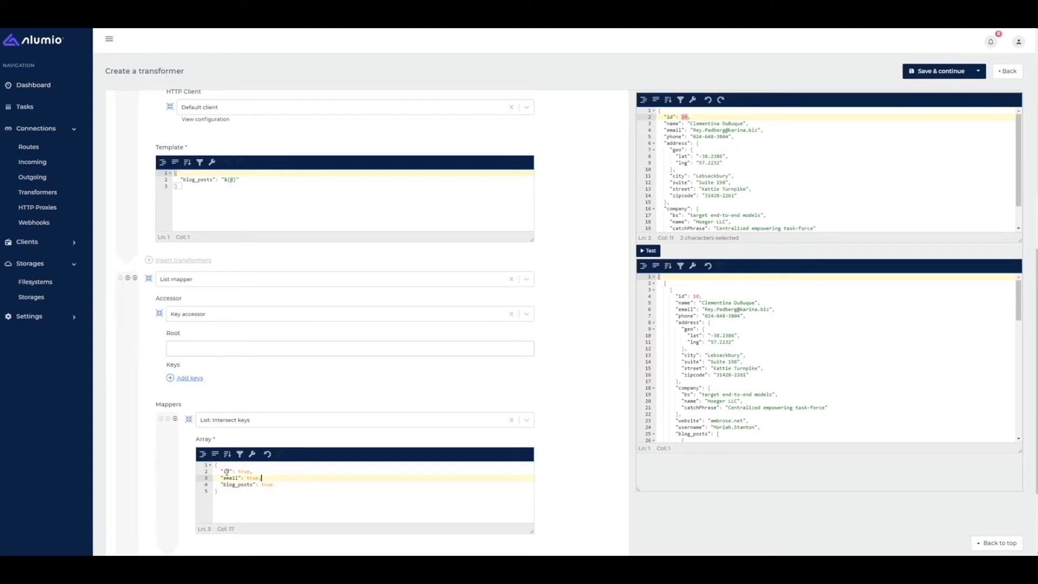
pyautogui.press('Return')
pyautogui.write('"name": true,')
# - Run the test and confirm the output keeps only id, name, email and blog_posts
pyautogui.click(645, 251)
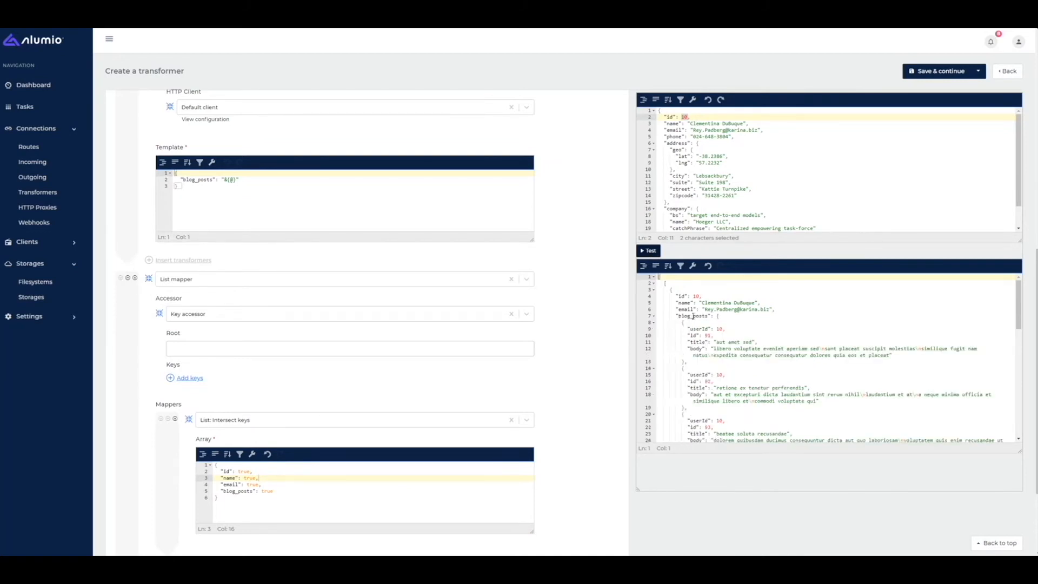
pyautogui.moveTo(677, 296); pyautogui.dragTo(751, 302)
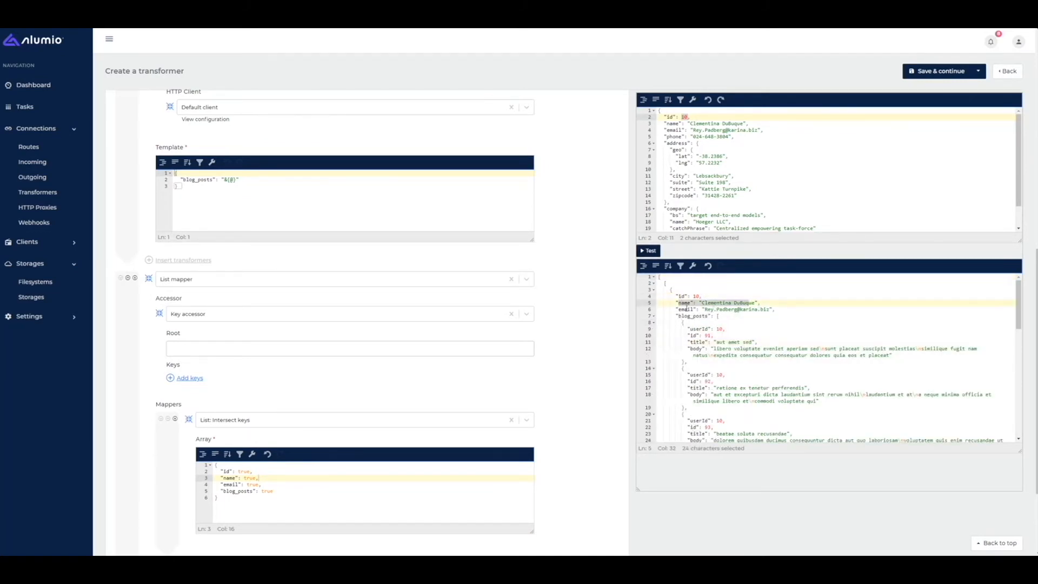
pyautogui.moveTo(686, 309); pyautogui.dragTo(753, 309)
pyautogui.moveTo(687, 312); pyautogui.dragTo(698, 327)
pyautogui.hotkey('ctrl', 'z')
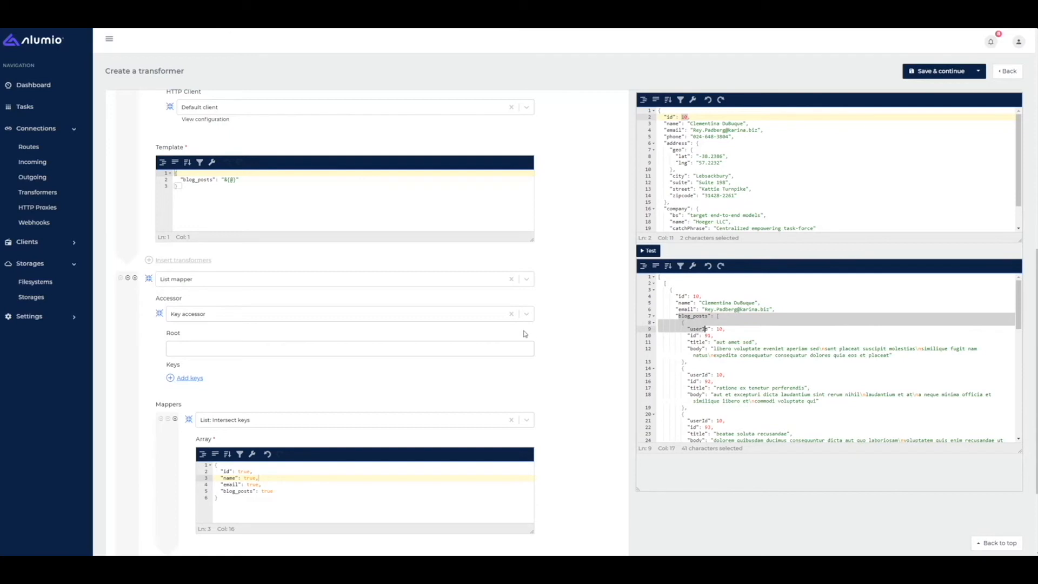
pyautogui.scroll(-3, 575, 359)
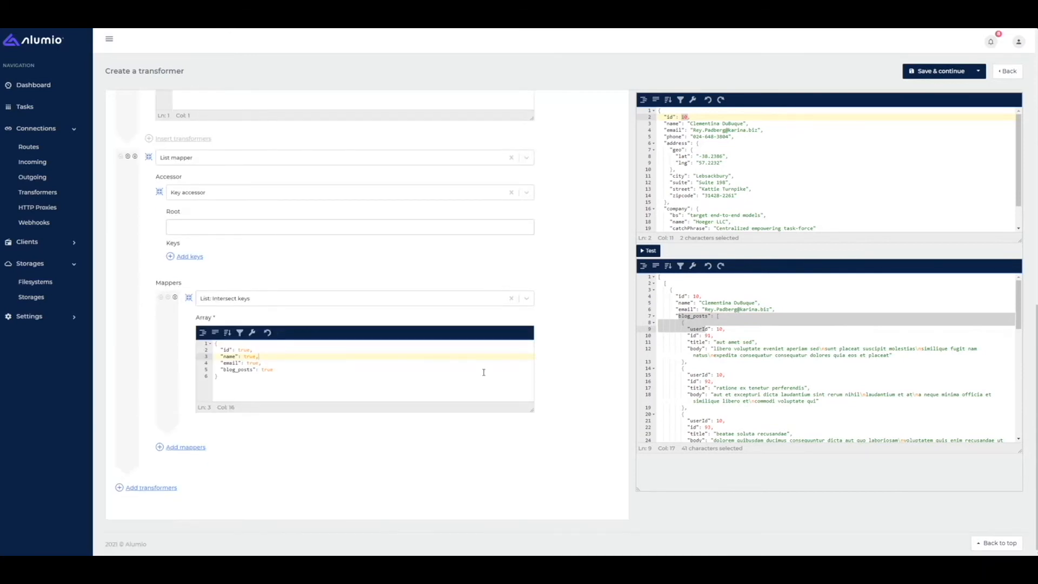
pyautogui.moveTo(698, 329); pyautogui.dragTo(715, 336)
pyautogui.rightClick(720, 334)
pyautogui.click(719, 329)
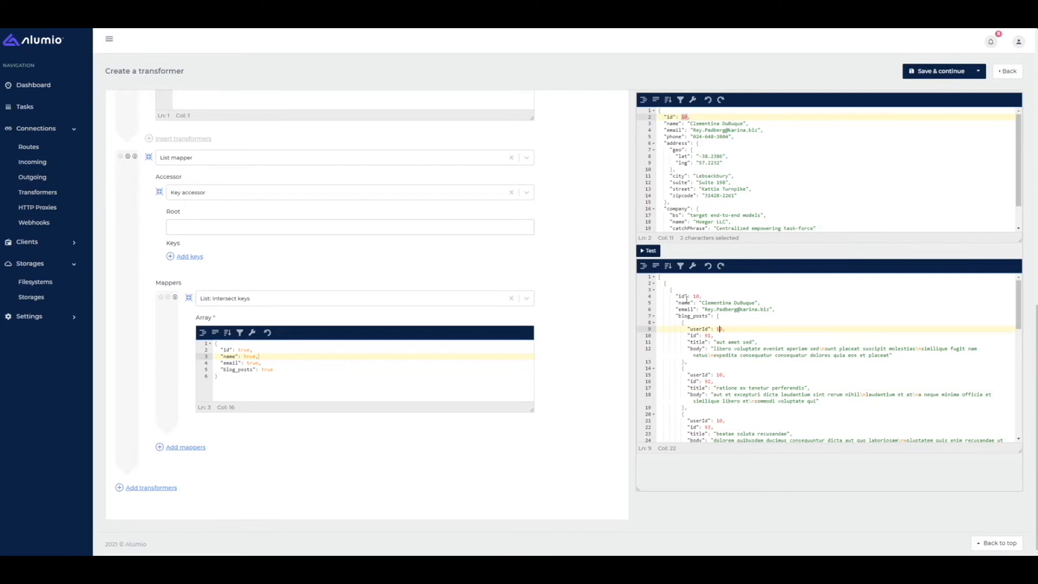
# - Verify each post carries userId 10, then add a new transformer row
pyautogui.moveTo(677, 303); pyautogui.dragTo(698, 341)
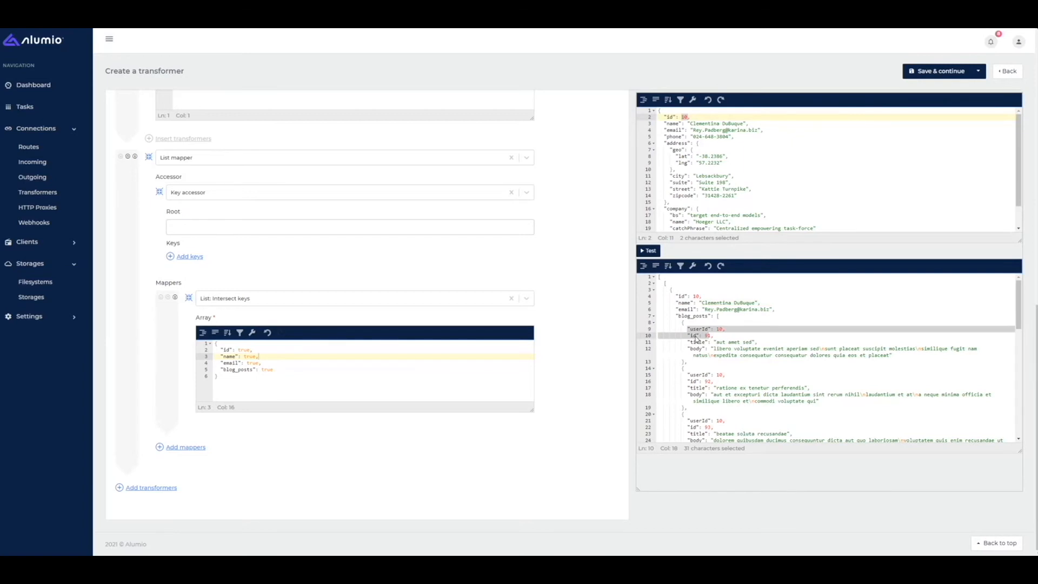
pyautogui.click(694, 330)
pyautogui.moveTo(727, 329); pyautogui.dragTo(698, 328)
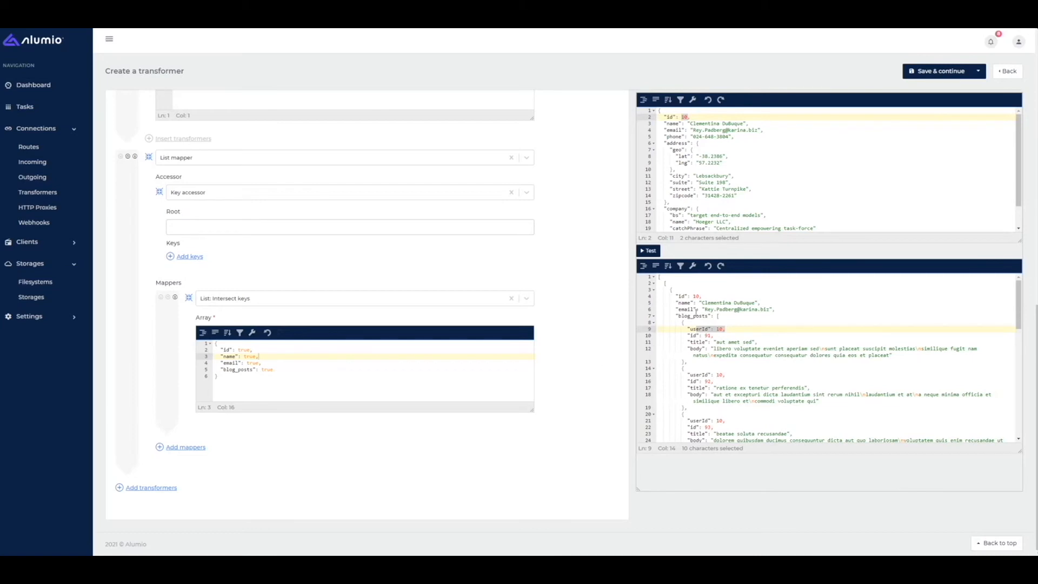
pyautogui.click(676, 306)
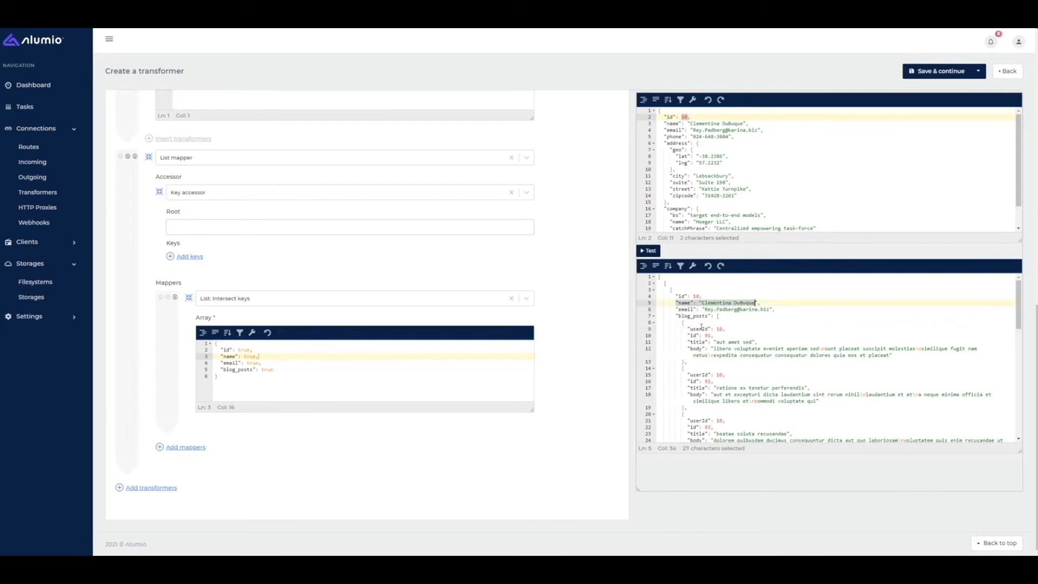
pyautogui.click(691, 328)
pyautogui.moveTo(692, 328); pyautogui.dragTo(714, 341)
pyautogui.moveTo(689, 375); pyautogui.dragTo(705, 382)
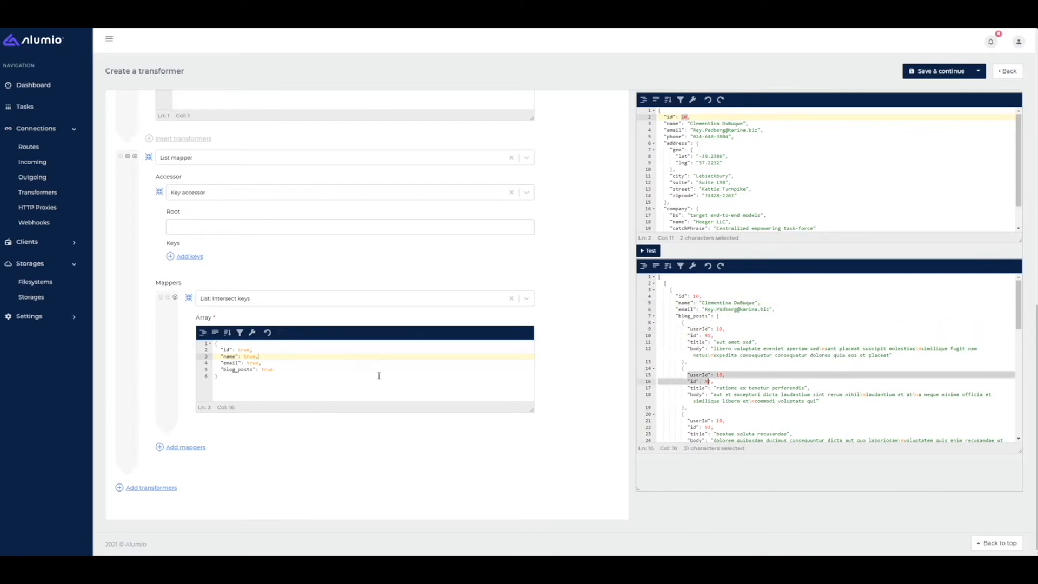
pyautogui.click(147, 488)
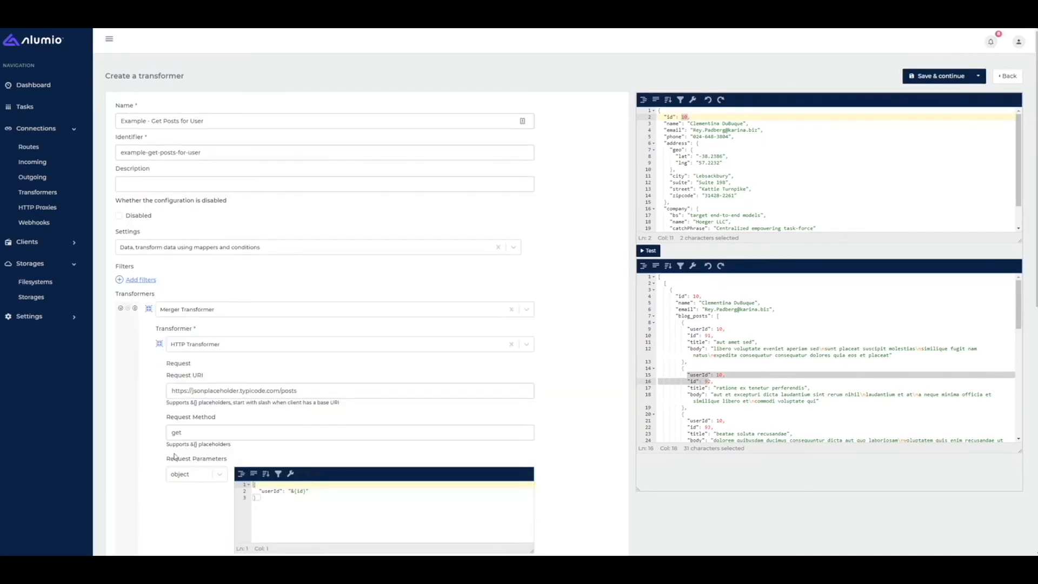
# - Add a Recursively copy values to children transformer
pyautogui.scroll(-5, 162, 481)
pyautogui.click(176, 456)
pyautogui.write('rec')
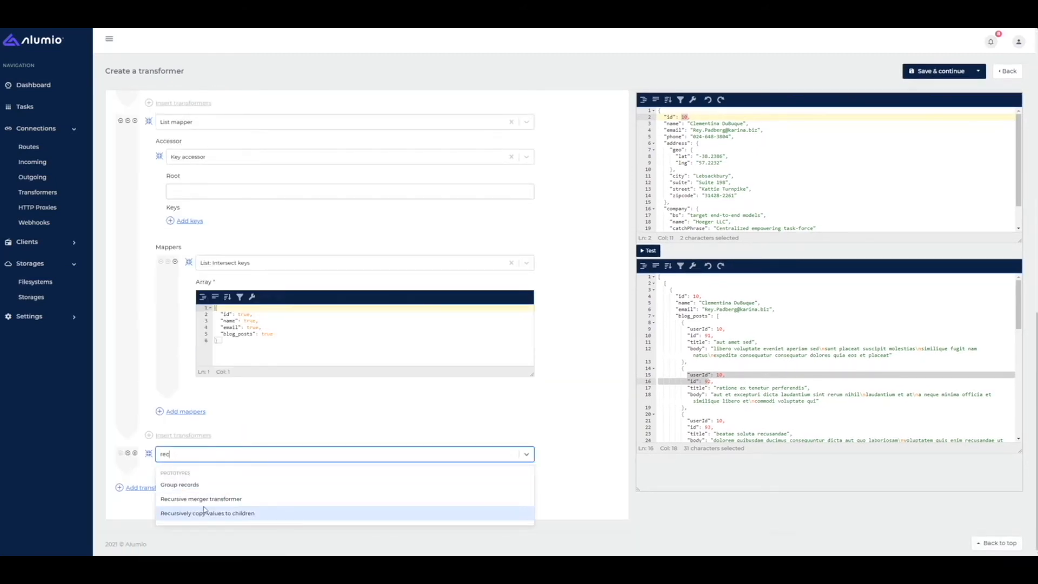
pyautogui.click(205, 514)
pyautogui.scroll(-2, 192, 480)
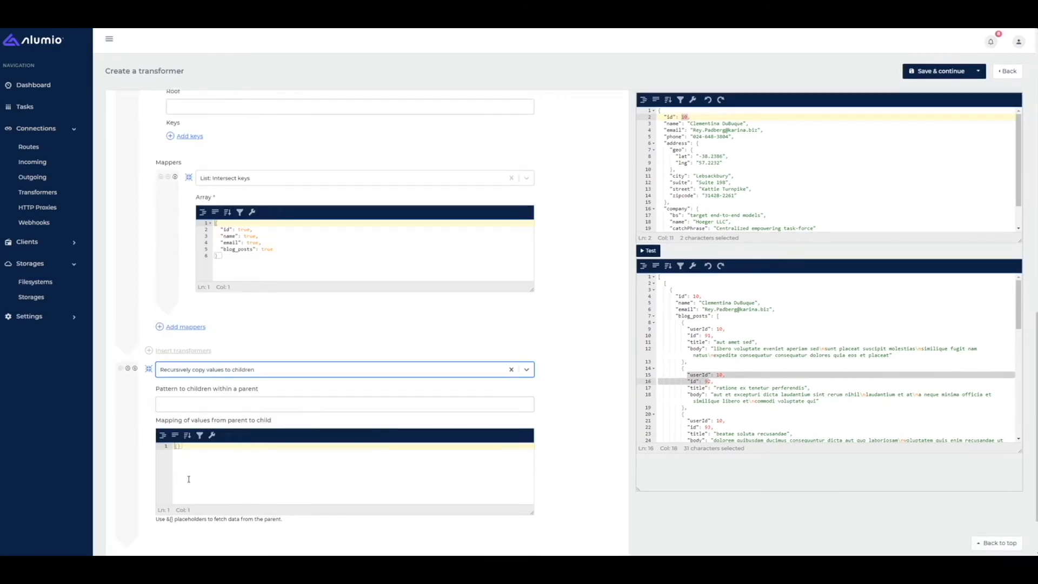
# - Set the pattern to blog_posts.* and map {"author": "&{name}"}
pyautogui.click(161, 403)
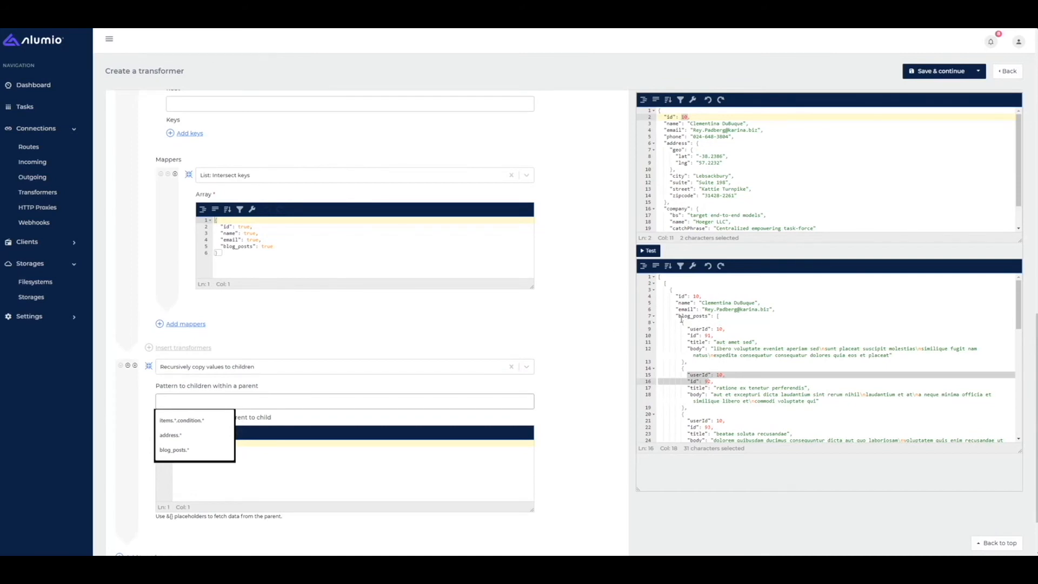
pyautogui.write('bl')
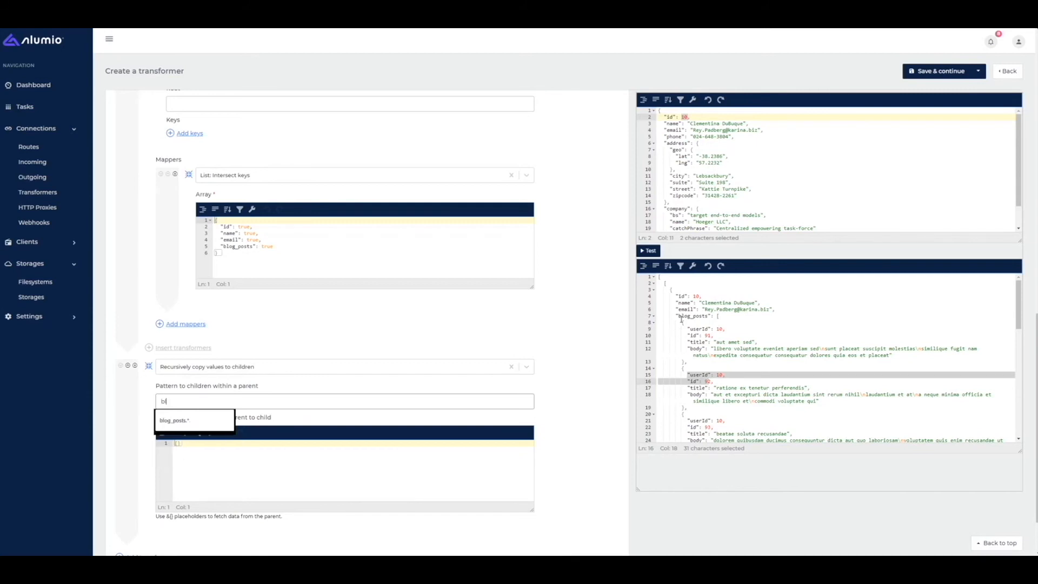
pyautogui.write('og_posts.*')
pyautogui.moveTo(684, 325); pyautogui.dragTo(686, 362)
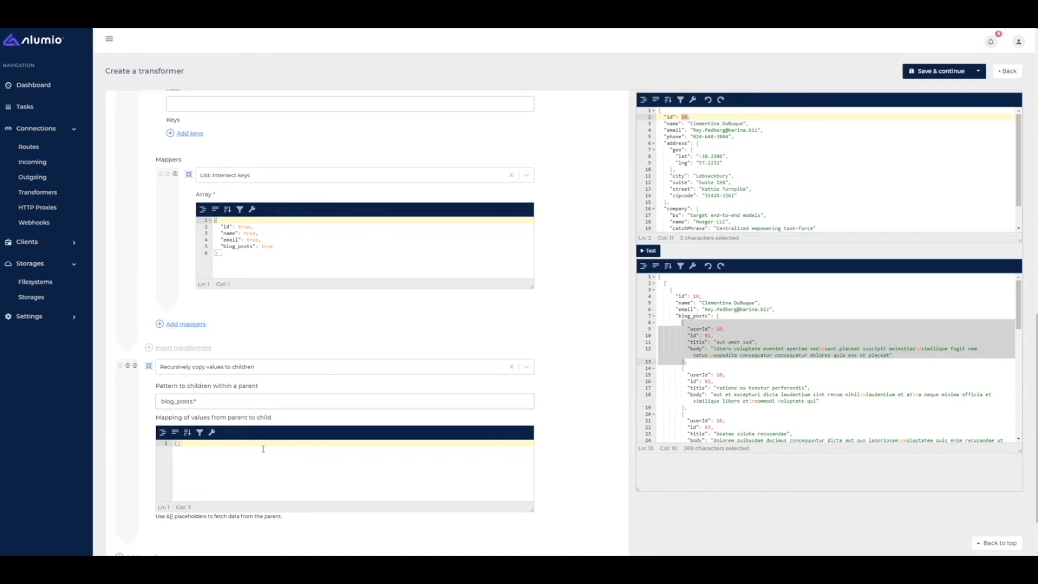
pyautogui.press('Return')
pyautogui.write('"')
pyautogui.write('autho')
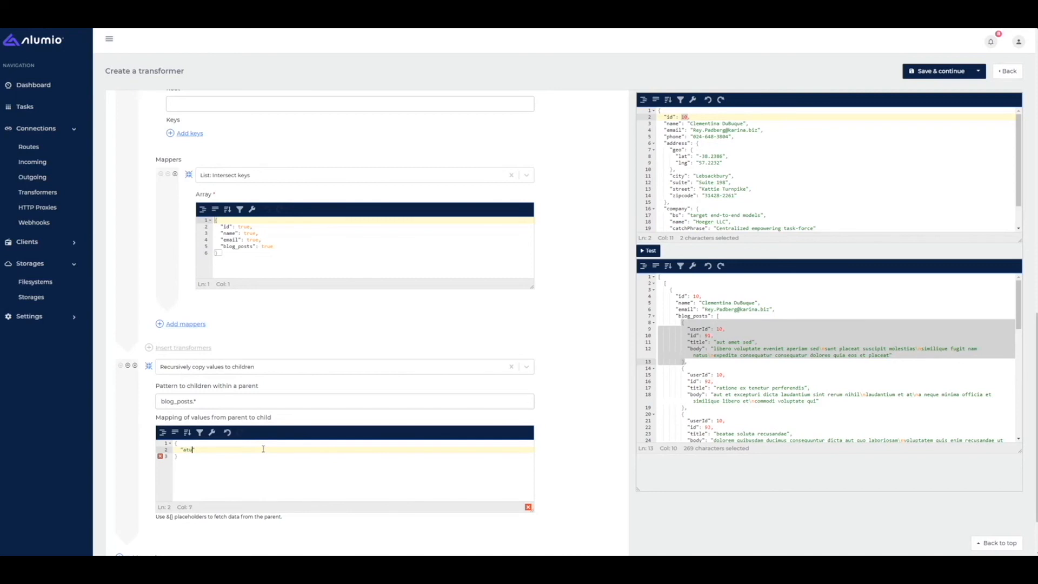
pyautogui.write('r":')
pyautogui.moveTo(670, 290); pyautogui.dragTo(694, 316)
pyautogui.click(219, 443)
pyautogui.click(224, 450)
pyautogui.write('"&{')
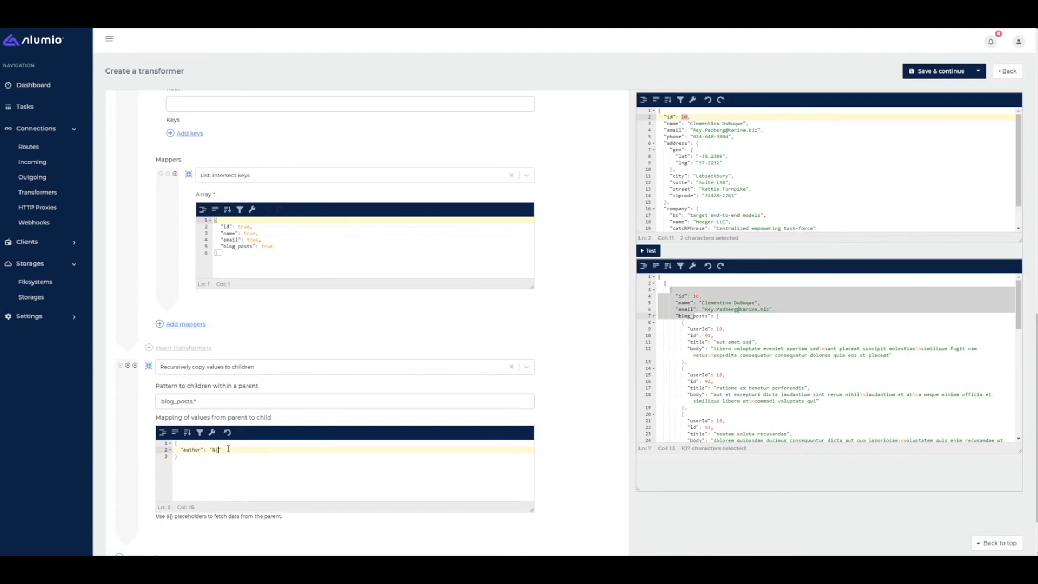
pyautogui.write('name')
# - Test to confirm each post shows the user's name as author, then save
pyautogui.click(649, 251)
pyautogui.click(684, 303)
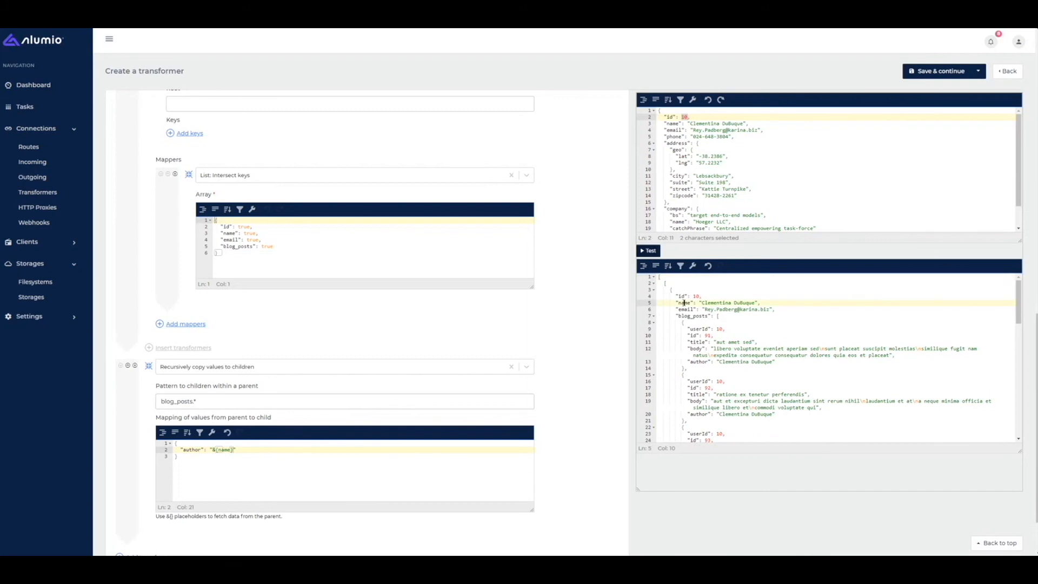
pyautogui.click(712, 359)
pyautogui.scroll(-1, 719, 346)
pyautogui.click(742, 365)
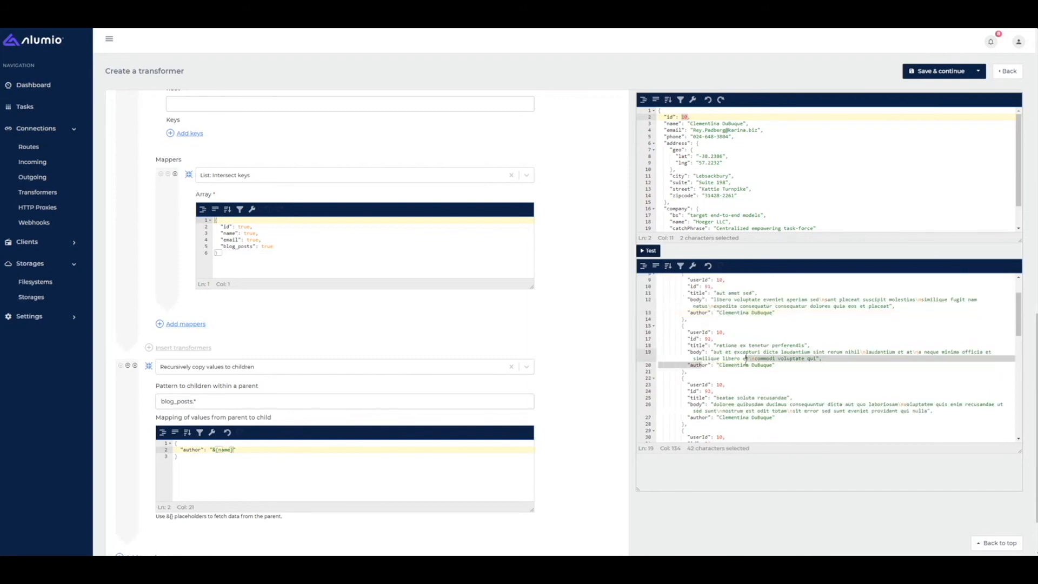
pyautogui.scroll(-1, 743, 365)
pyautogui.moveTo(711, 344); pyautogui.dragTo(740, 344)
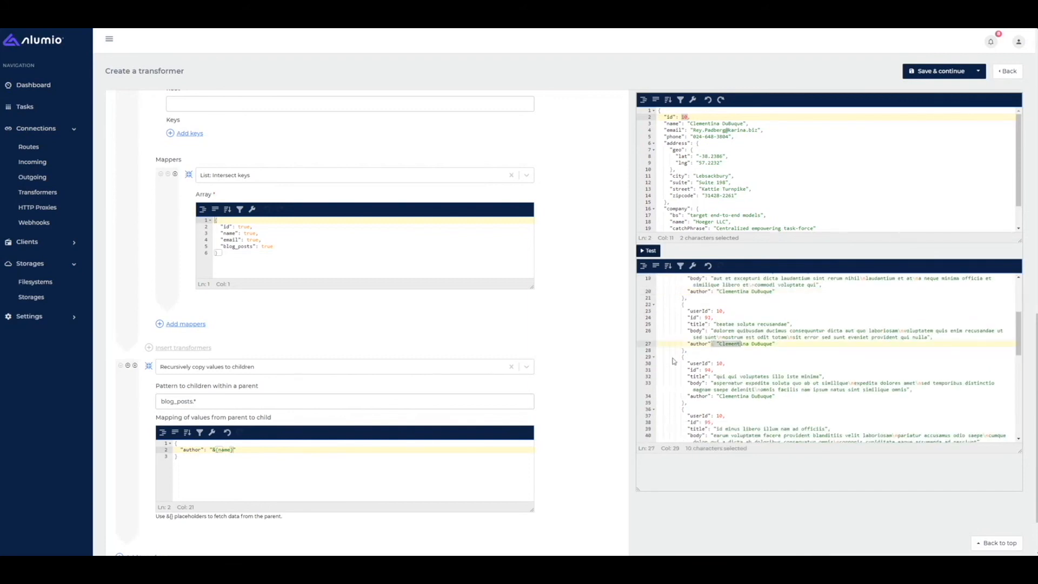
pyautogui.click(921, 76)
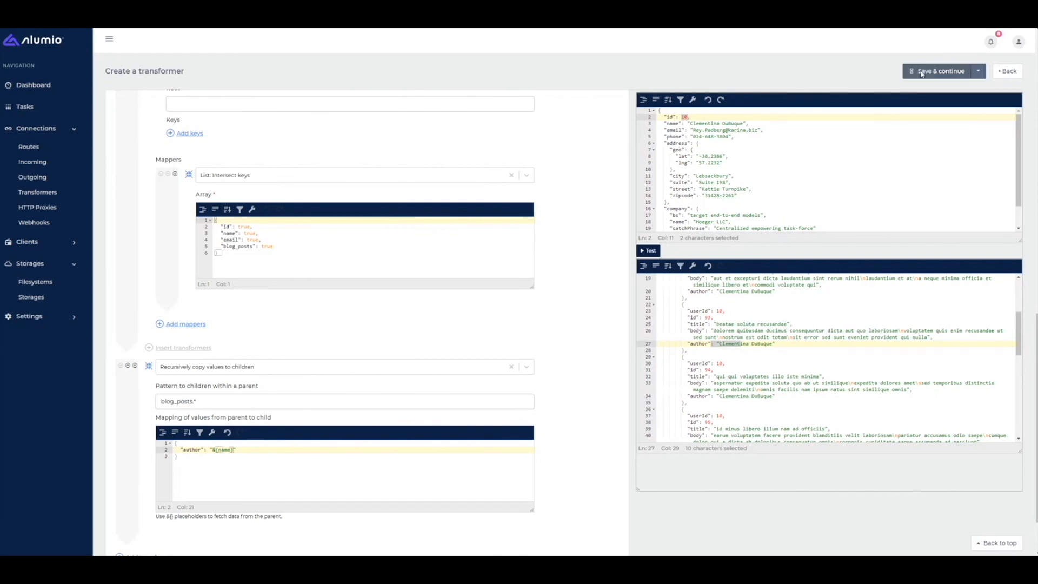
# - Add 'Example - Get Posts for User' to the JSONPlaceHolder - Posts incoming configuration, save, and run the import
pyautogui.click(32, 162)
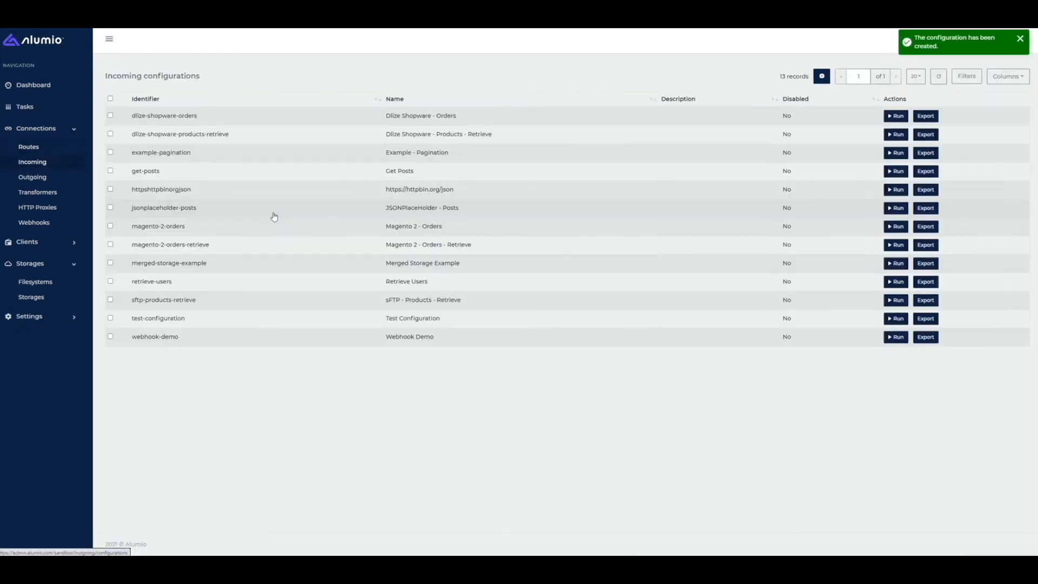
pyautogui.click(359, 211)
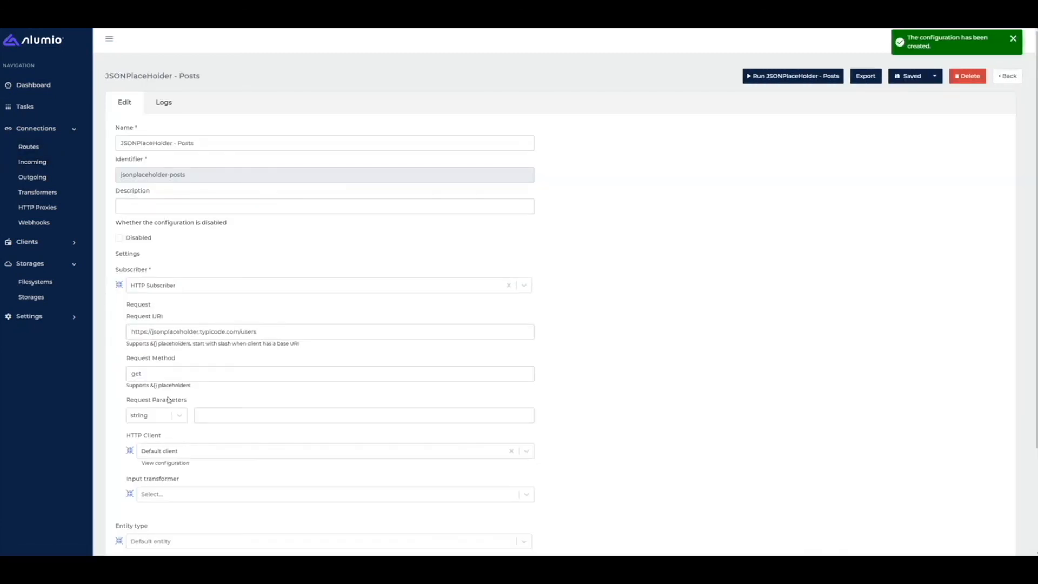
pyautogui.scroll(-3, 163, 433)
pyautogui.click(194, 490)
pyautogui.write('examp')
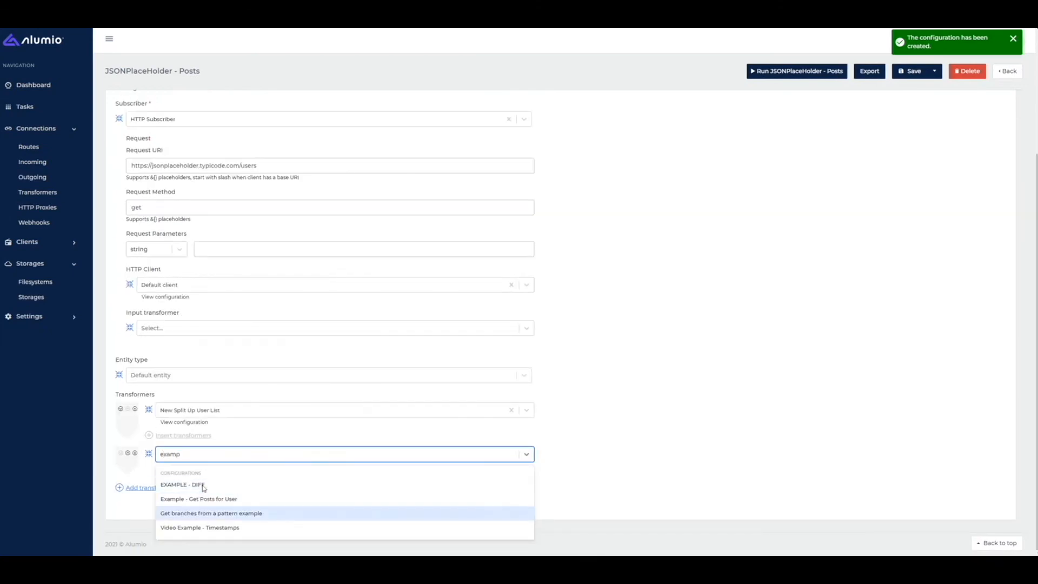
pyautogui.click(203, 497)
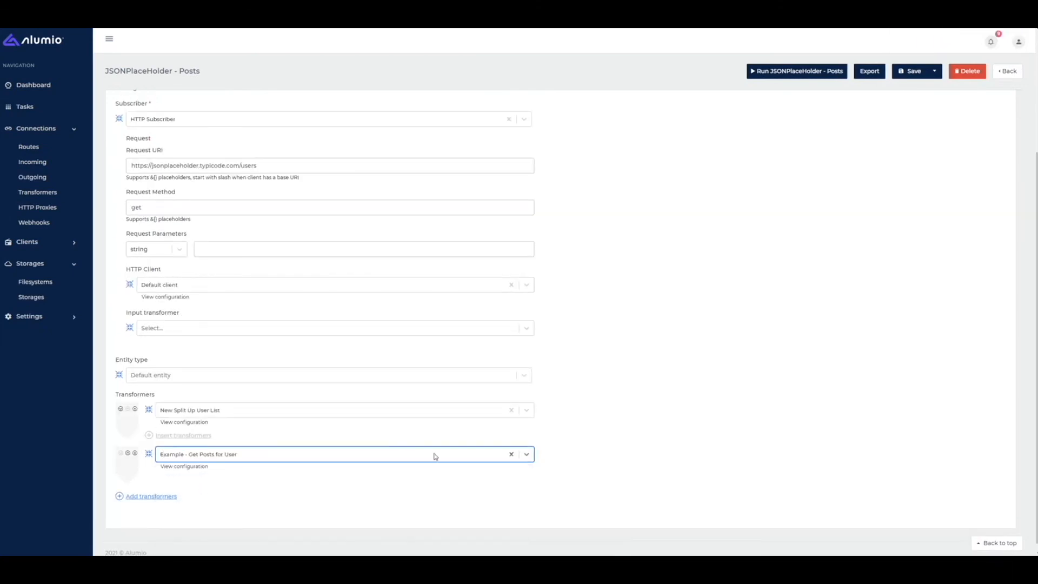
pyautogui.click(908, 74)
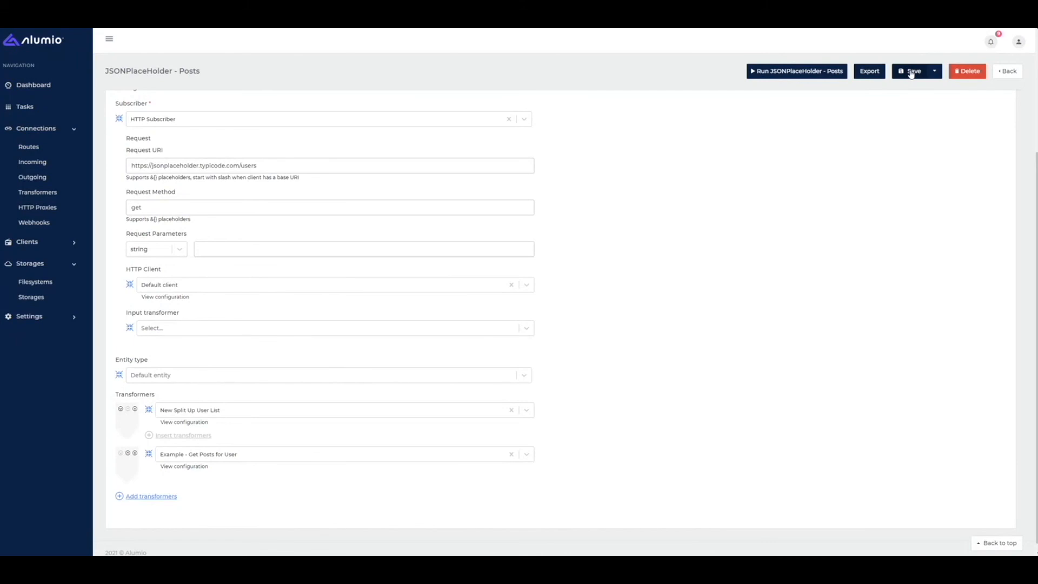
pyautogui.click(785, 74)
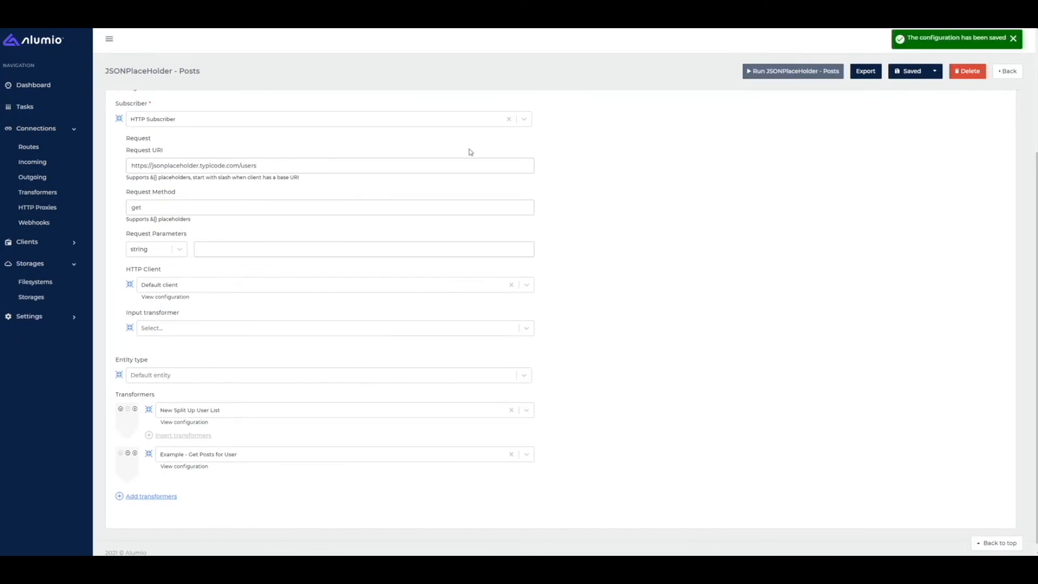
# - Open one user task from the Tasks list and check its entity data
pyautogui.click(47, 111)
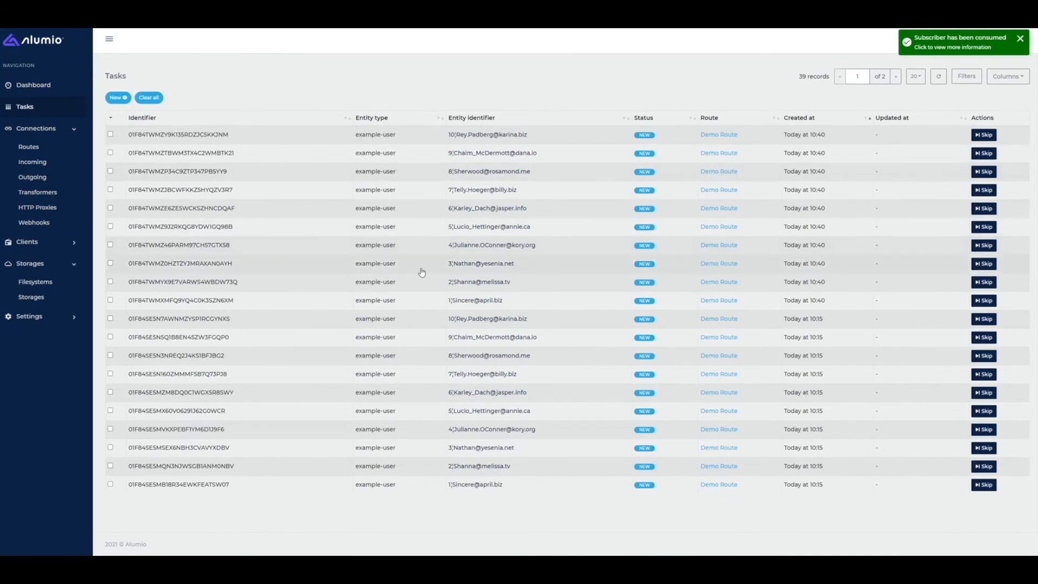
pyautogui.click(414, 301)
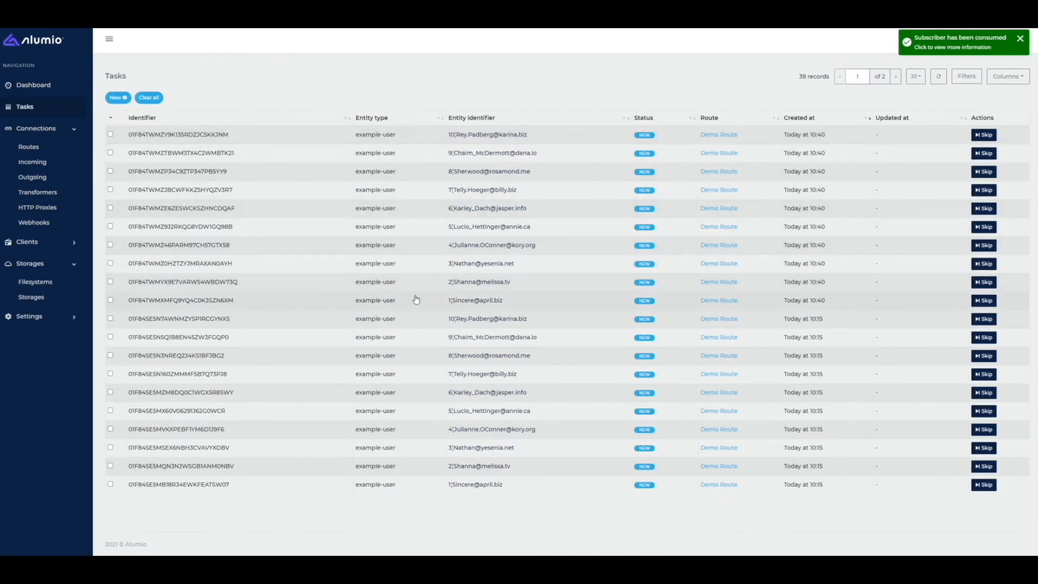
pyautogui.click(205, 108)
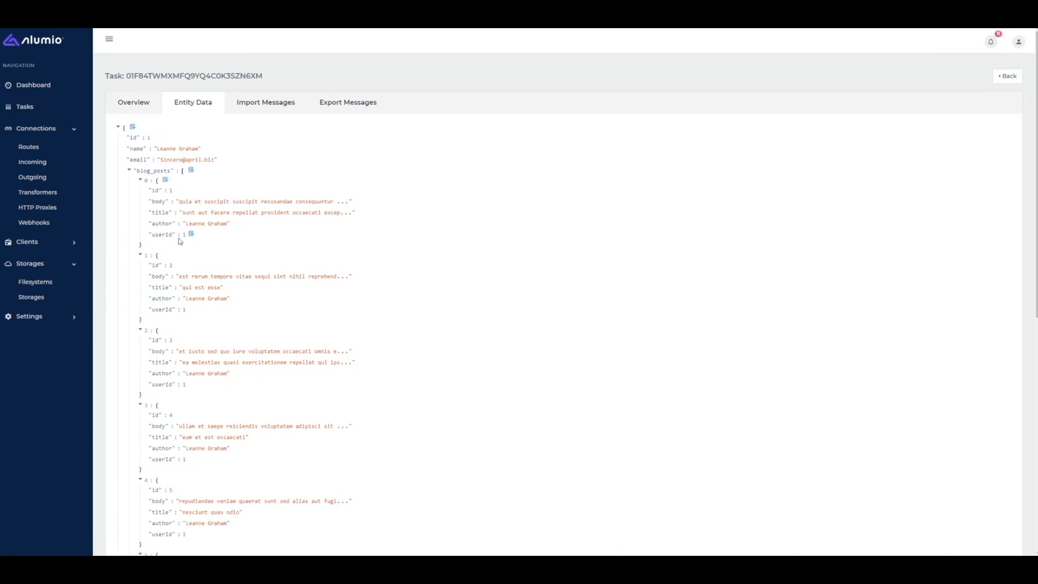
# - Return to the tasks list and check another user task's entity data
pyautogui.click(1008, 76)
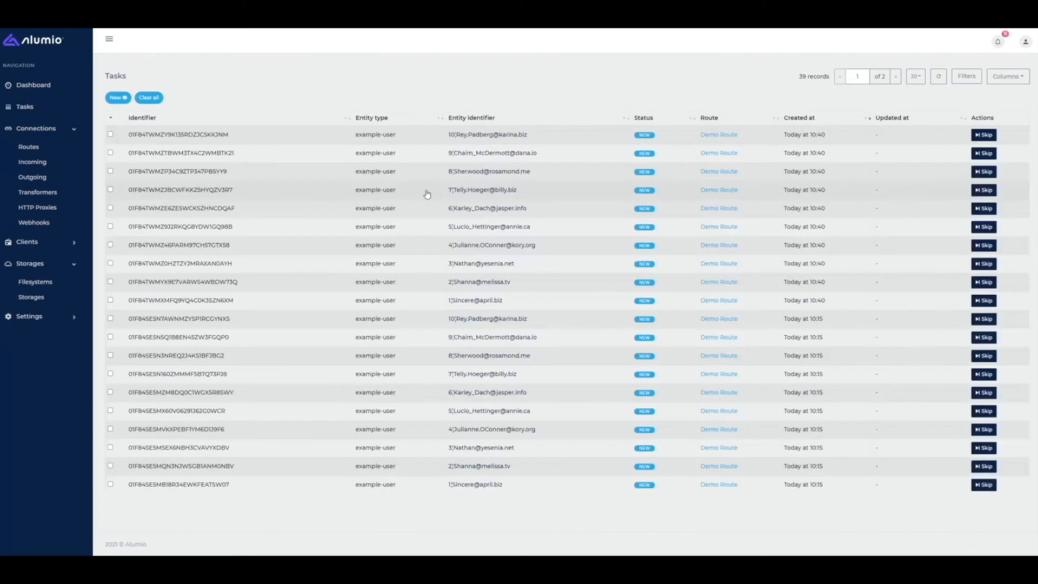
pyautogui.click(397, 168)
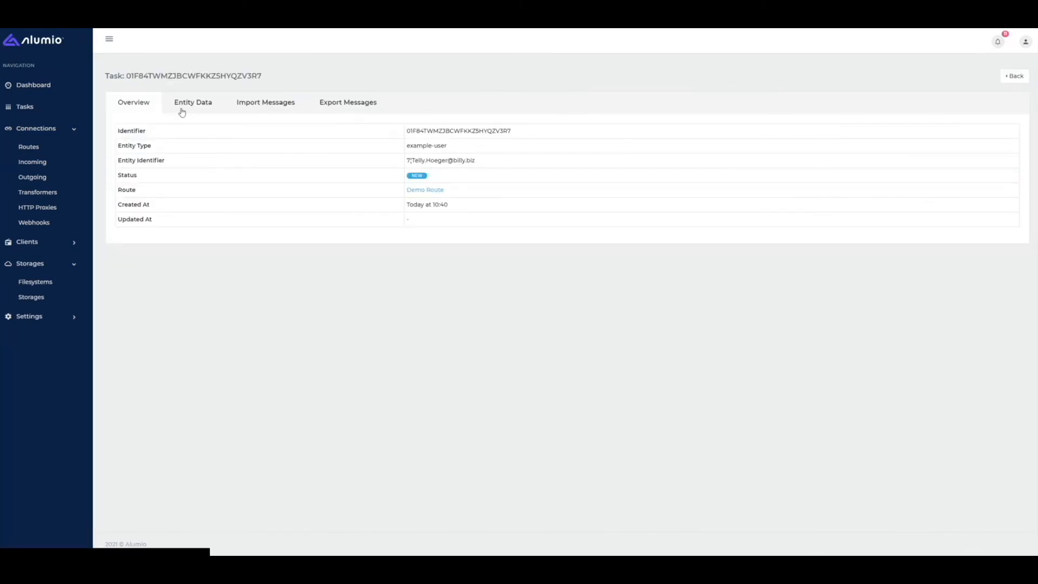
pyautogui.click(181, 108)
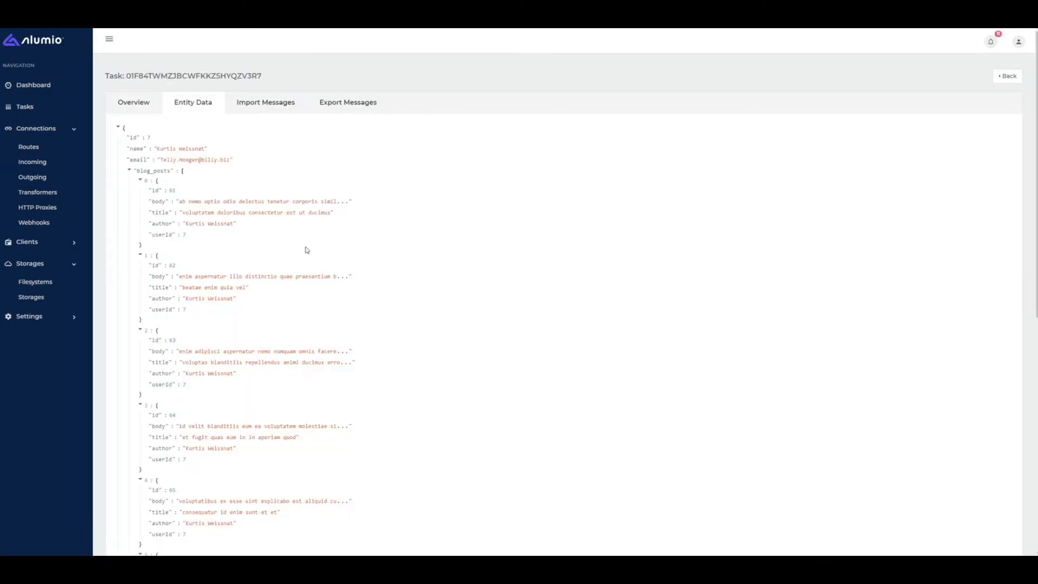